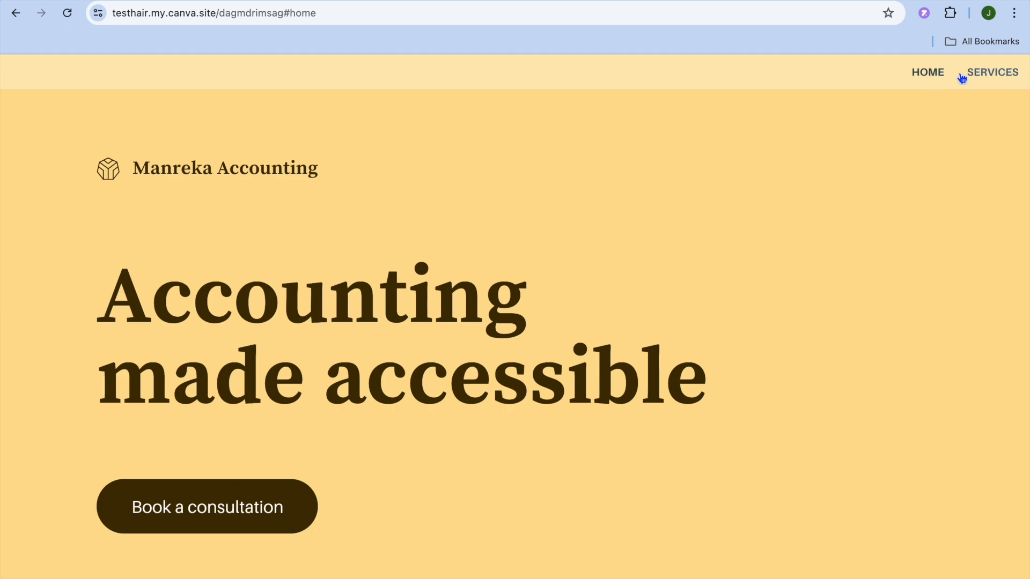
View the Services section of the published sample accounting website
{"action": "left_click", "coordinate": [1000, 74]}
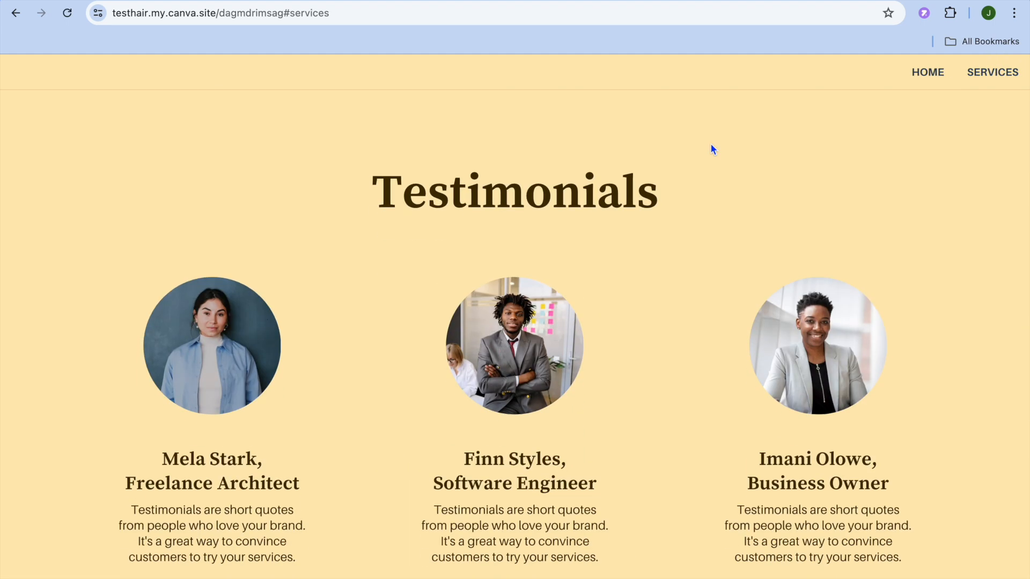
{"action": "scroll", "coordinate": [711, 145], "scroll_direction": "up", "scroll_amount": 20}
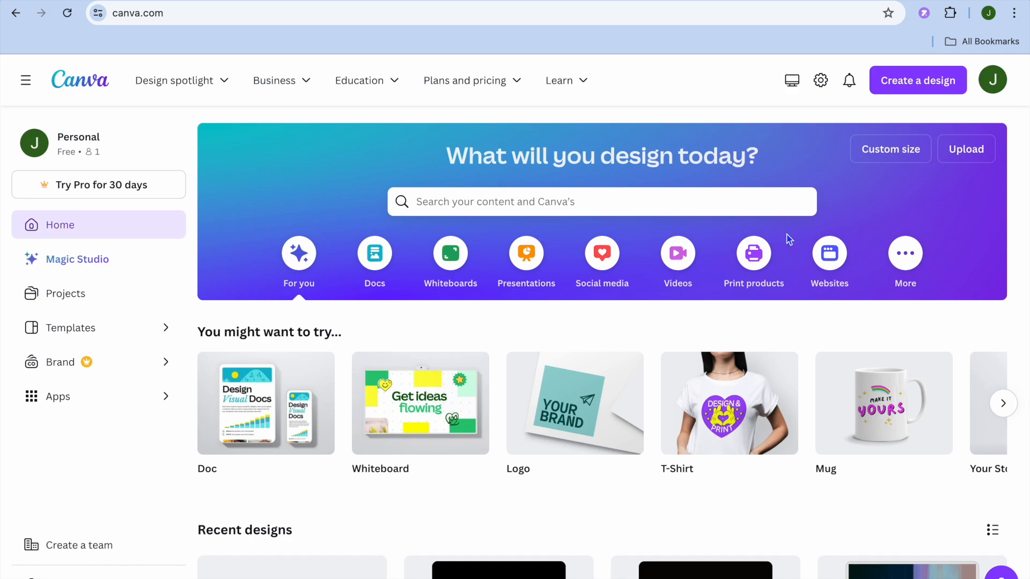
Browse the website design types and create a blank Portfolio Website
{"action": "left_click", "coordinate": [830, 257]}
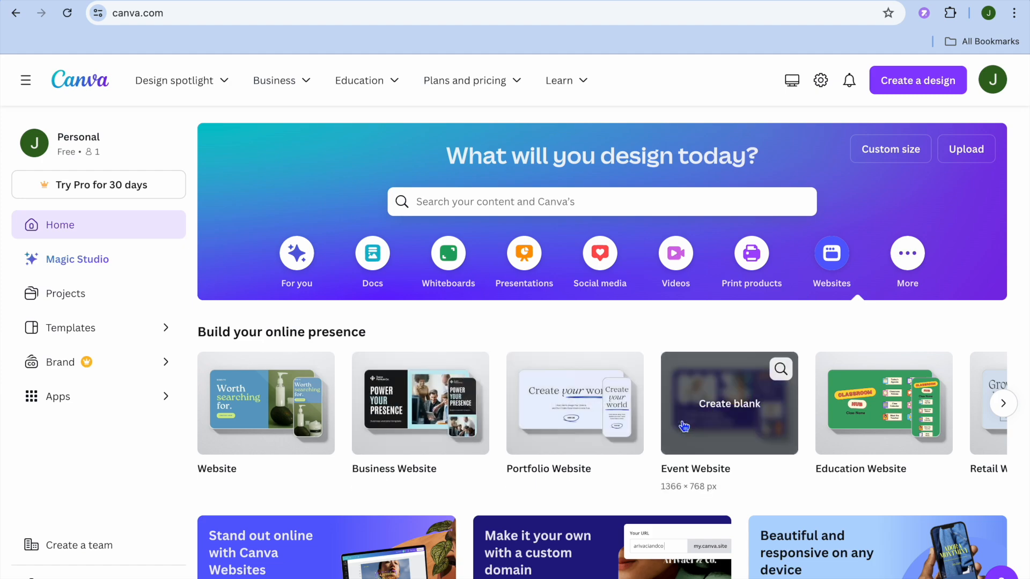
{"action": "left_click", "coordinate": [1003, 403]}
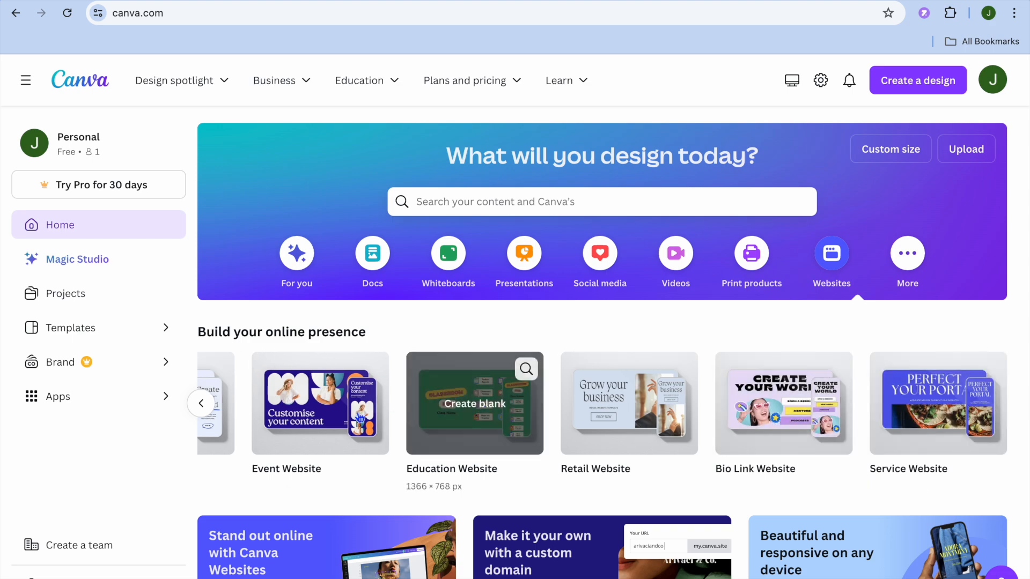
{"action": "left_click", "coordinate": [201, 403]}
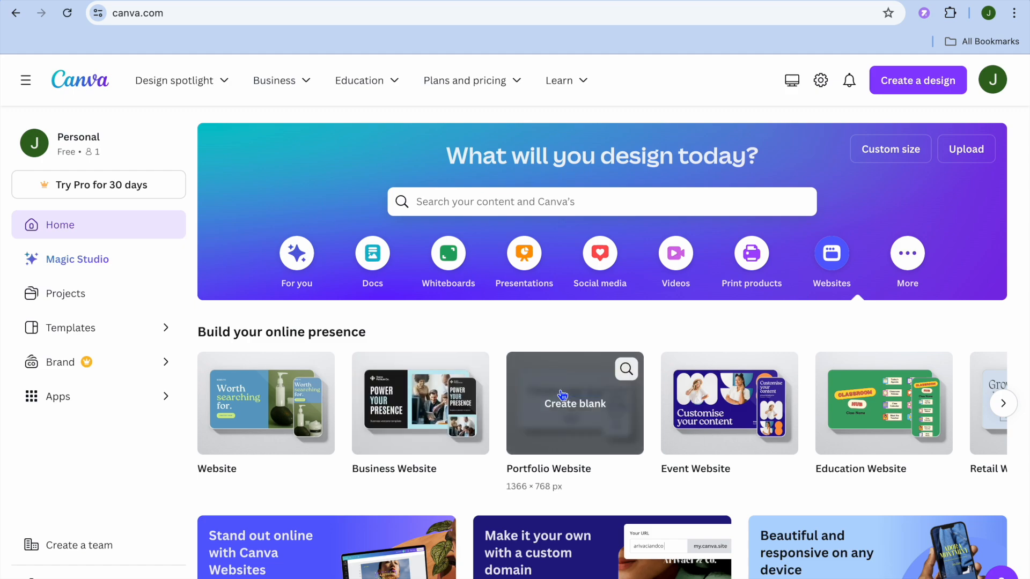
{"action": "left_click", "coordinate": [568, 407]}
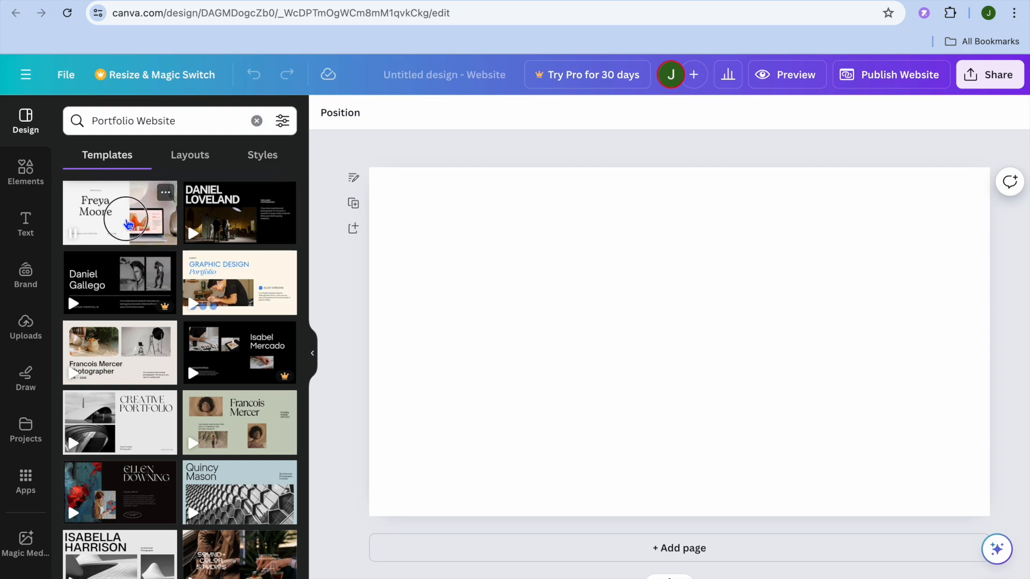
Review the white, grey and black classic minimal Branding Portfolio Website template and apply all 9 of its pages to the design
{"action": "left_click", "coordinate": [128, 224]}
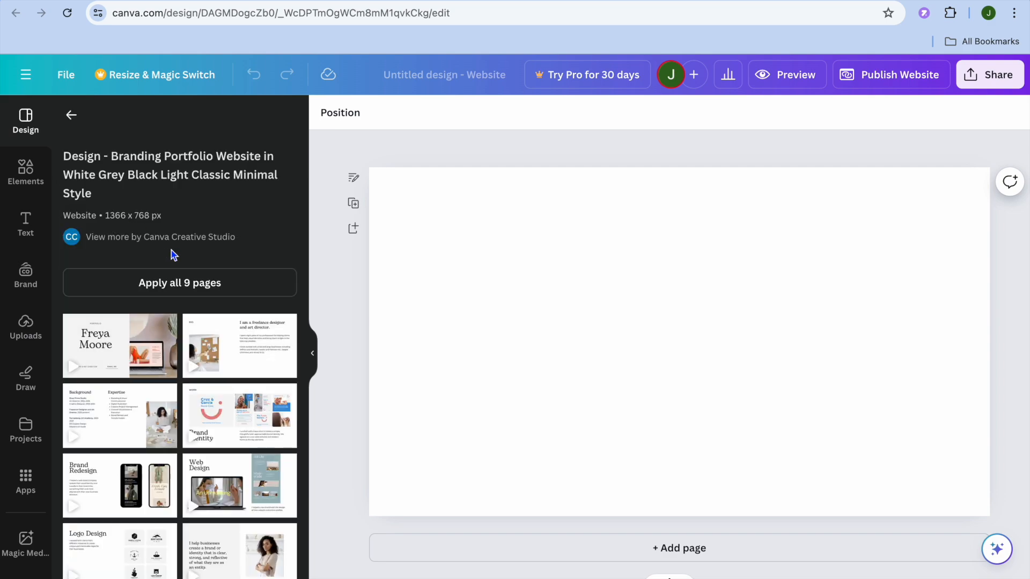
{"action": "scroll", "coordinate": [174, 255], "scroll_direction": "down", "scroll_amount": 3}
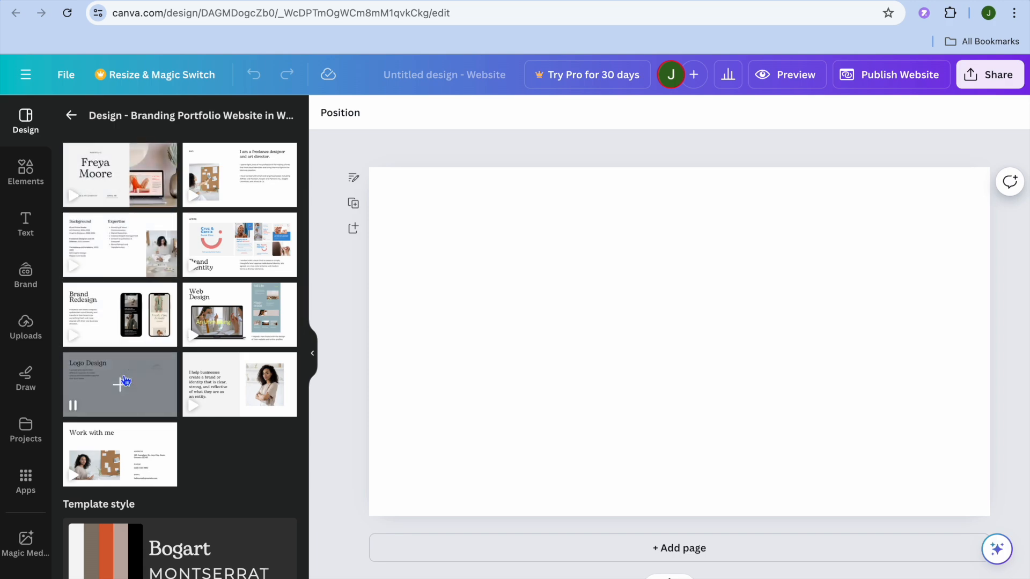
{"action": "scroll", "coordinate": [125, 381], "scroll_direction": "up", "scroll_amount": 2}
{"action": "scroll", "coordinate": [124, 382], "scroll_direction": "down", "scroll_amount": 4}
{"action": "scroll", "coordinate": [123, 381], "scroll_direction": "down", "scroll_amount": 1}
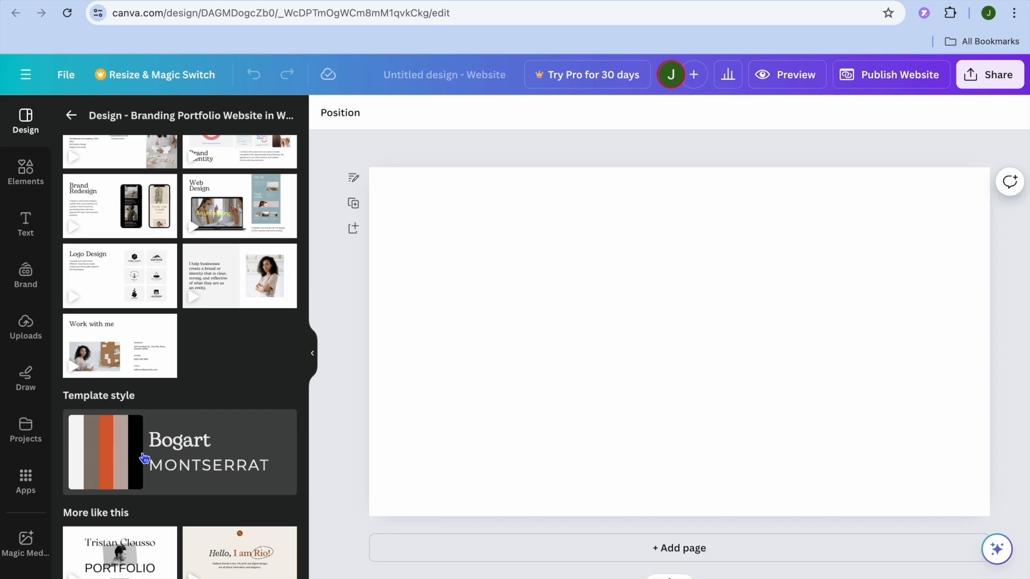
{"action": "scroll", "coordinate": [143, 457], "scroll_direction": "down", "scroll_amount": 3}
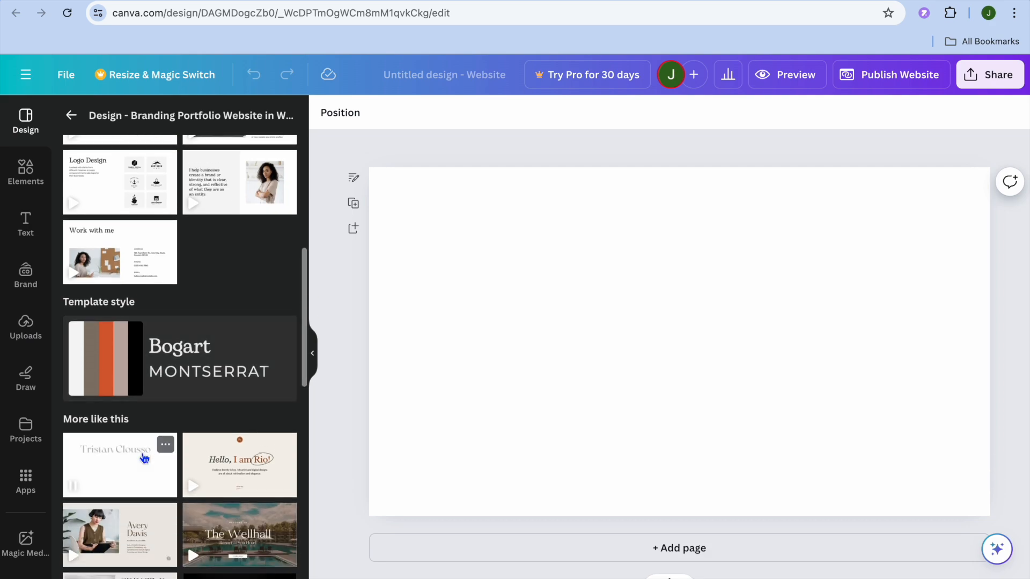
{"action": "scroll", "coordinate": [165, 500], "scroll_direction": "up", "scroll_amount": 8}
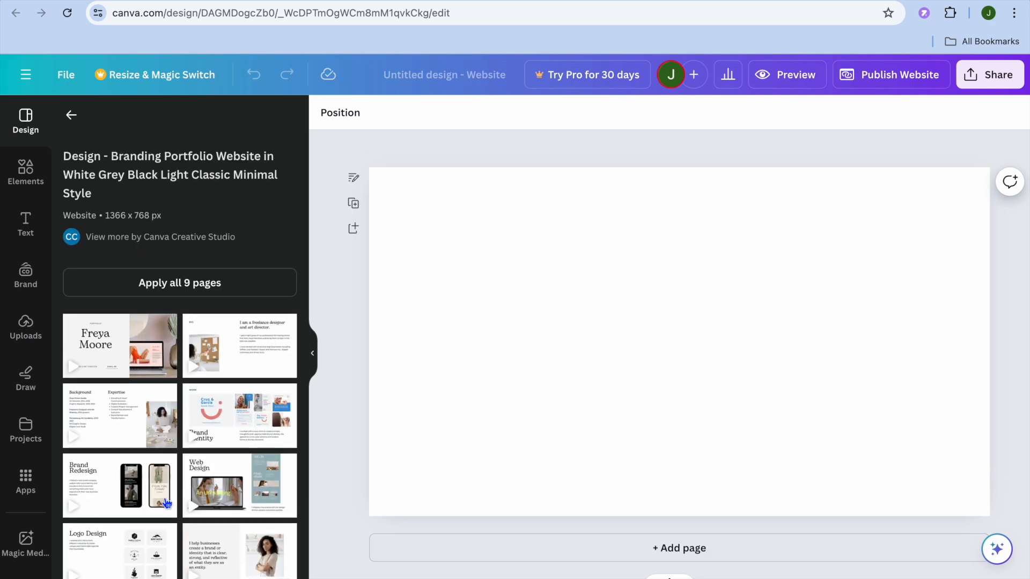
{"action": "left_click", "coordinate": [186, 290]}
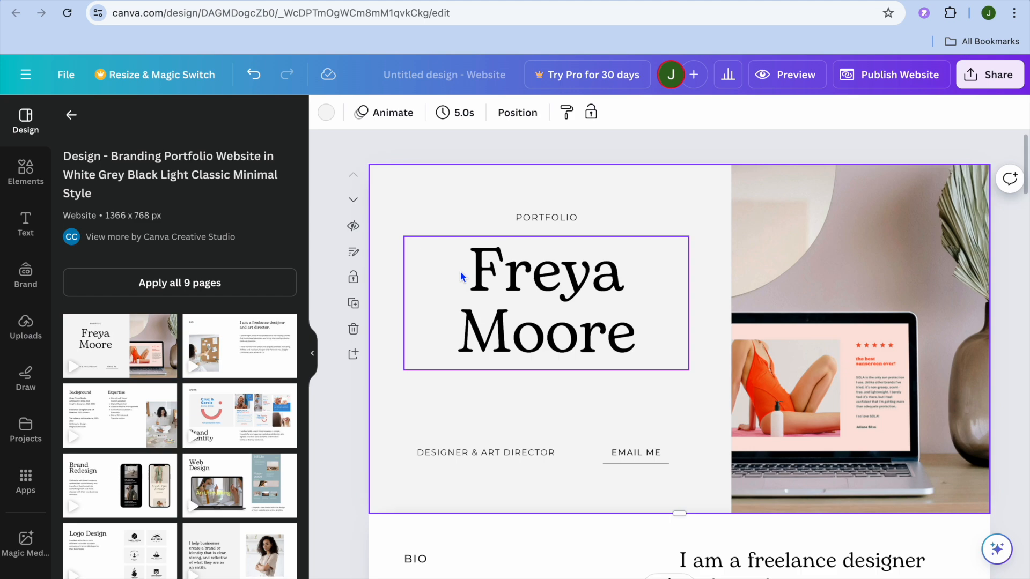
Preview the website in desktop view, look through its sections and return to the editor
{"action": "scroll", "coordinate": [461, 272], "scroll_direction": "down", "scroll_amount": 1}
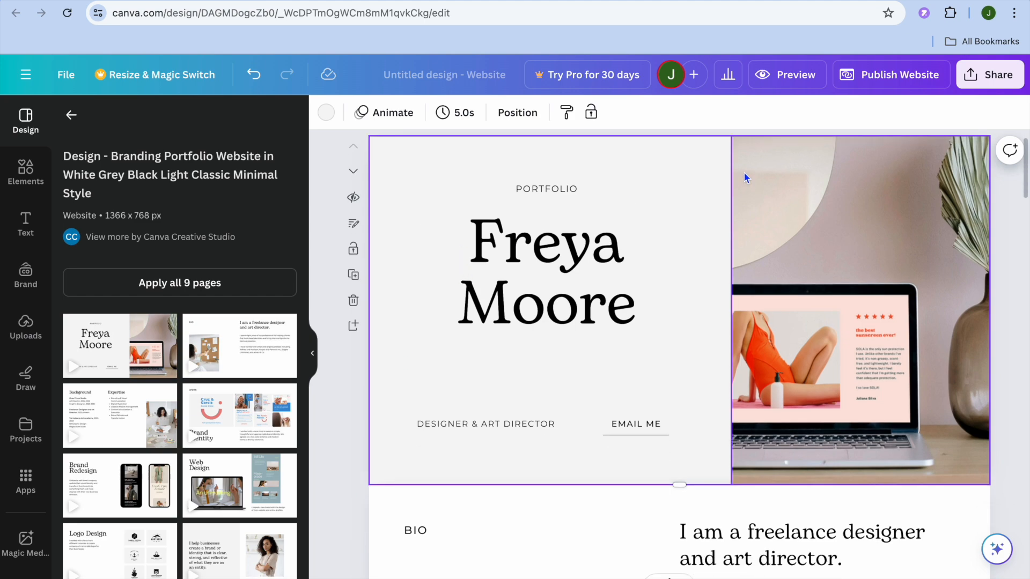
{"action": "left_click", "coordinate": [766, 80]}
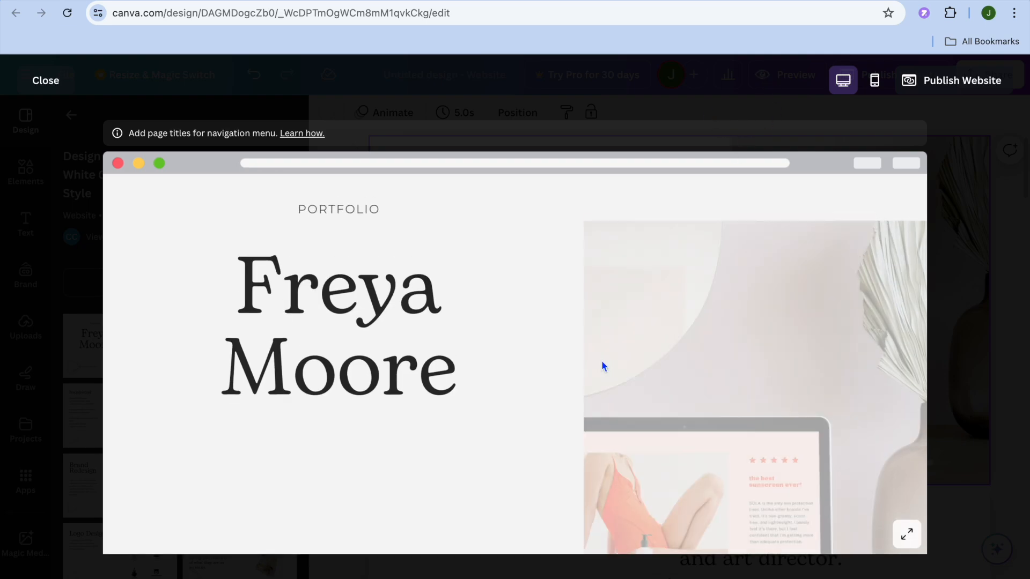
{"action": "scroll", "coordinate": [603, 363], "scroll_direction": "down", "scroll_amount": 15}
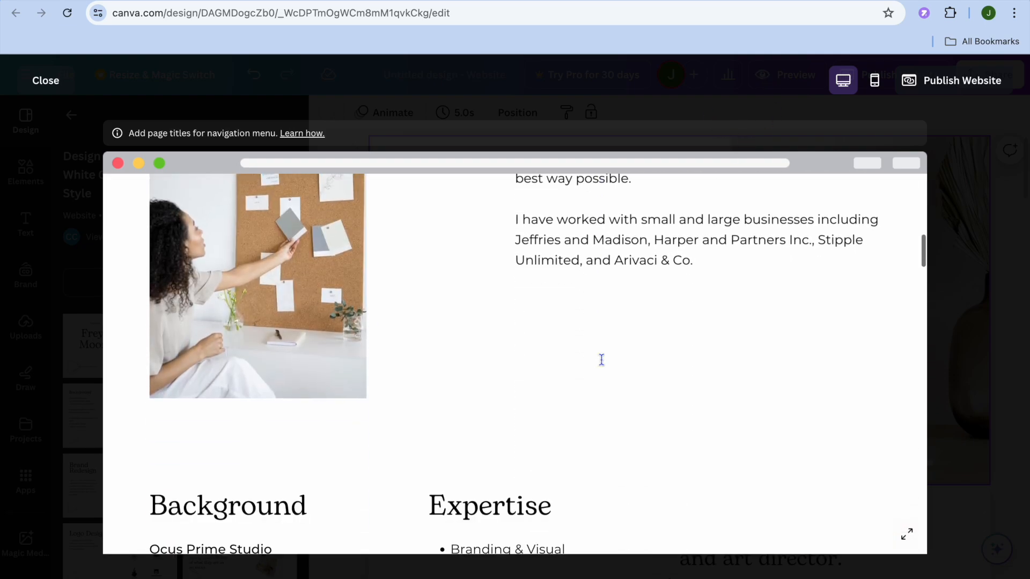
{"action": "left_click", "coordinate": [48, 83]}
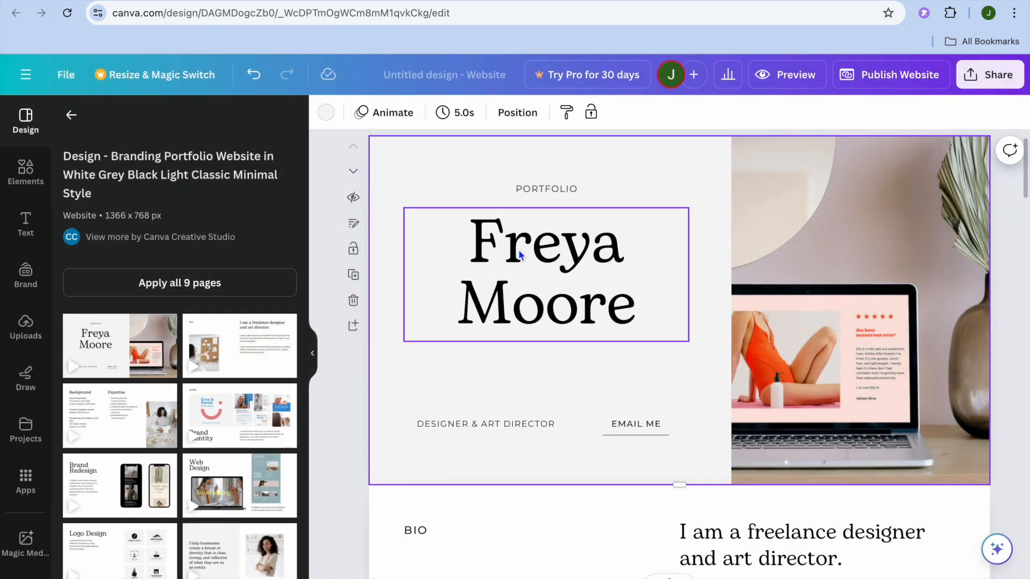
Replace the large name heading on the first page with "SIMPLE ANSWERS" and widen its text box so each word fits on one line
{"action": "left_click", "coordinate": [486, 252]}
{"action": "left_click", "coordinate": [473, 238]}
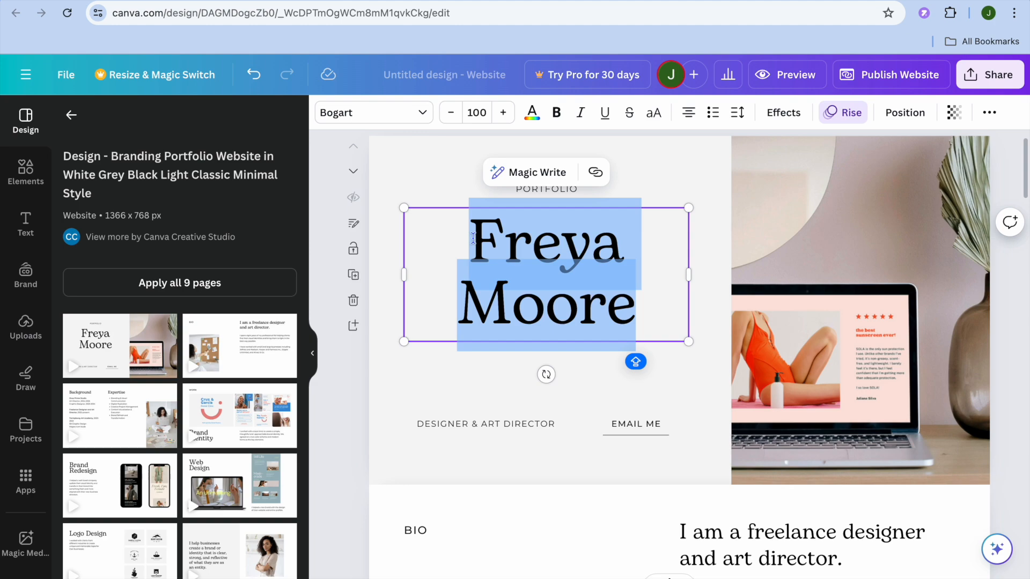
{"action": "type", "text": "SIMPL"}
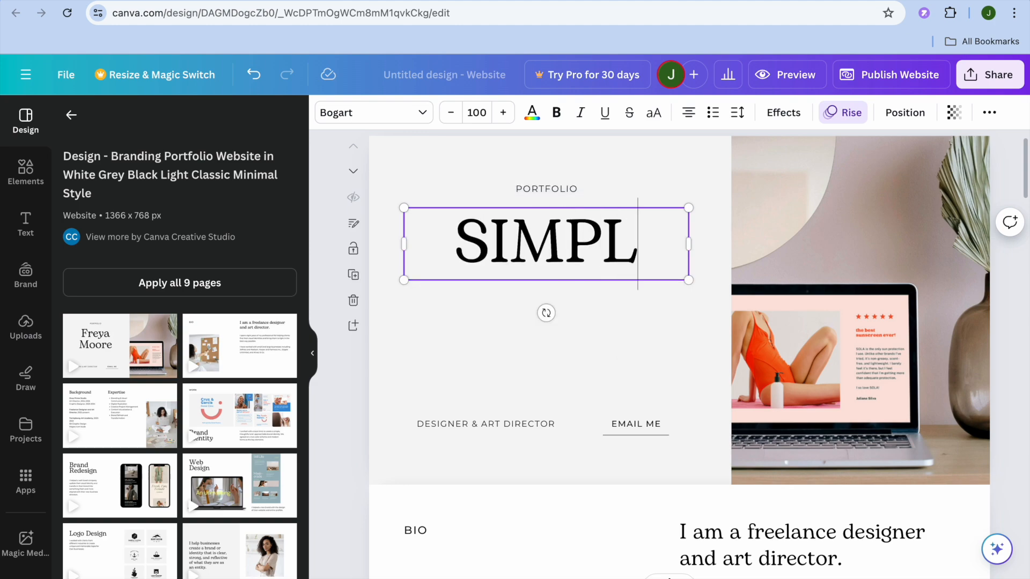
{"action": "type", "text": "E"}
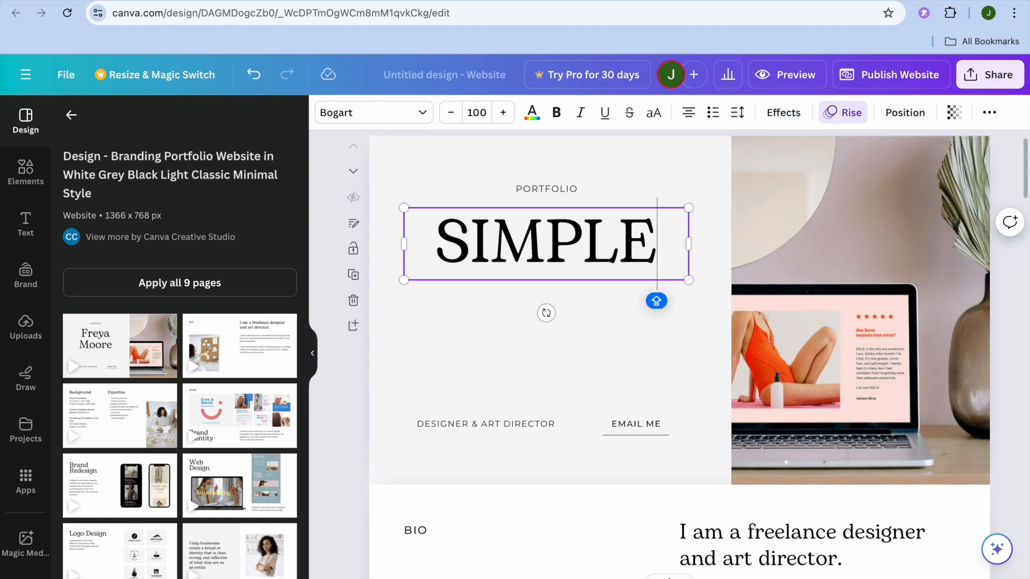
{"action": "type", "text": "ANS"}
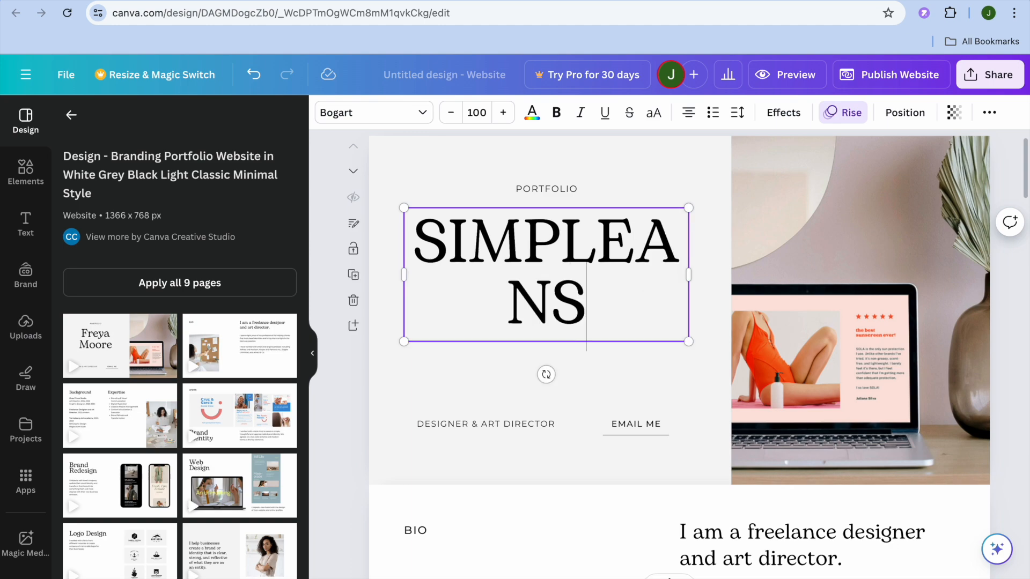
{"action": "type", "text": "WERS"}
{"action": "key", "text": "BackSpace"}
{"action": "key", "text": "BackSpace"}
{"action": "key", "text": "BackSpace"}
{"action": "key", "text": "BackSpace"}
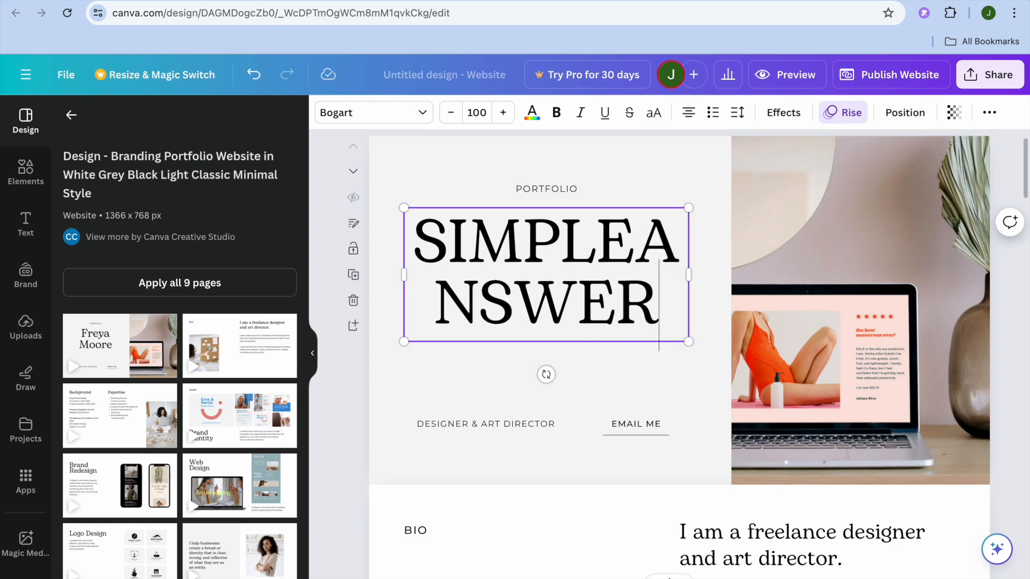
{"action": "key", "text": "BackSpace"}
{"action": "key", "text": "BackSpace"}
{"action": "key", "text": "BackSpace"}
{"action": "type", "text": "AN"}
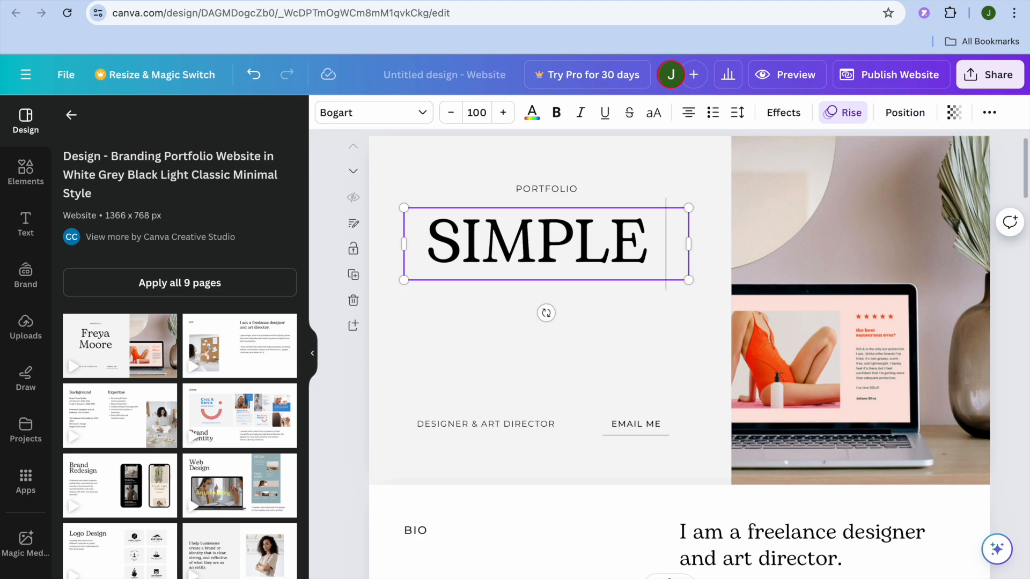
{"action": "type", "text": "SWERS"}
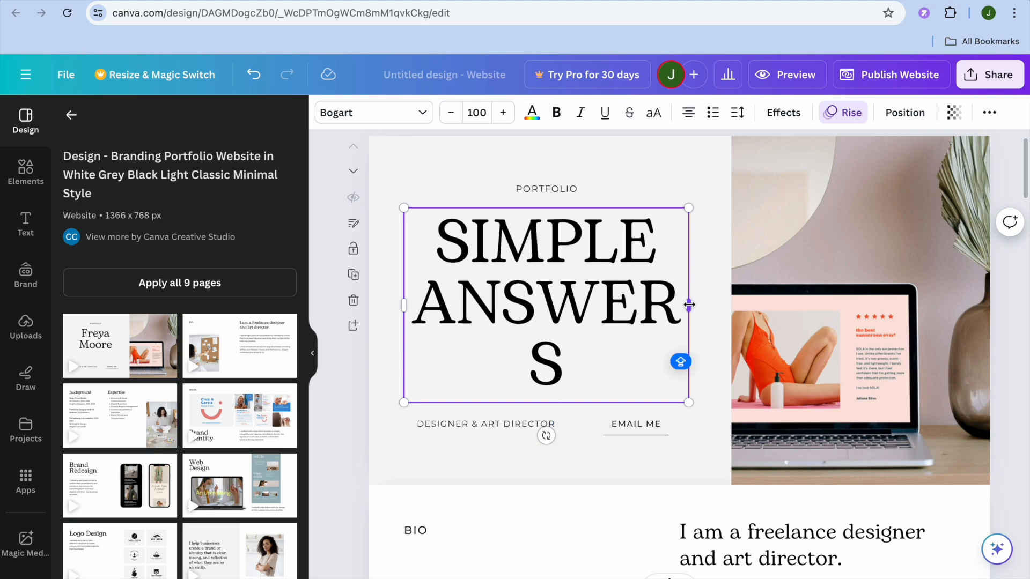
{"action": "left_click_drag", "start_coordinate": [689, 305], "coordinate": [709, 302]}
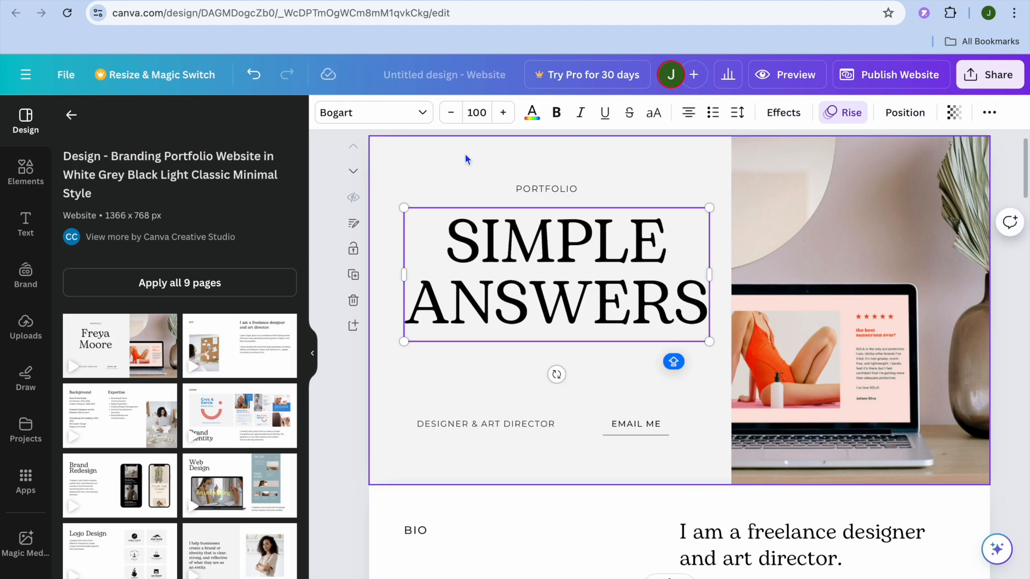
Look at the fonts available for the heading
{"action": "left_click", "coordinate": [413, 116]}
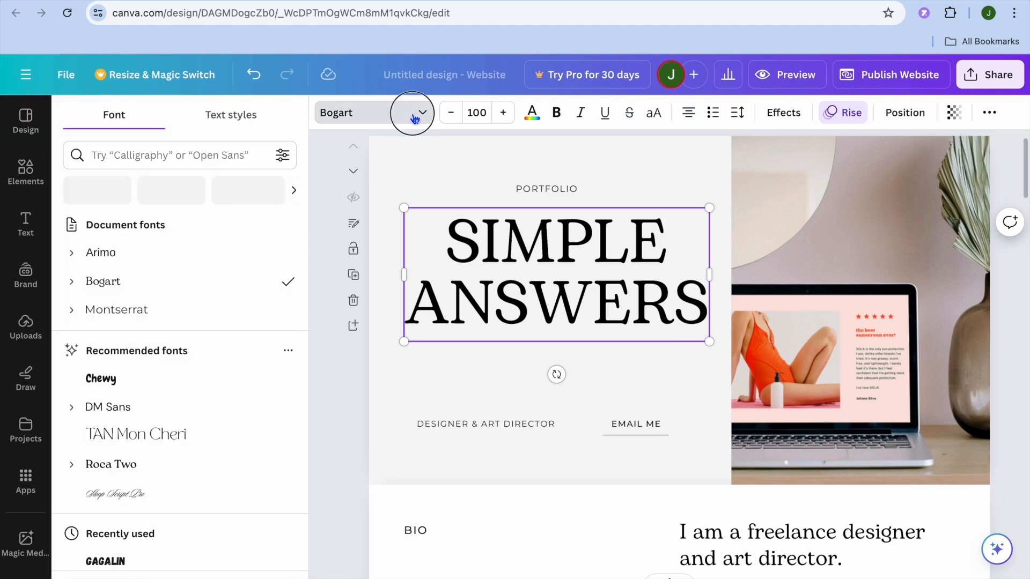
{"action": "left_click", "coordinate": [415, 117]}
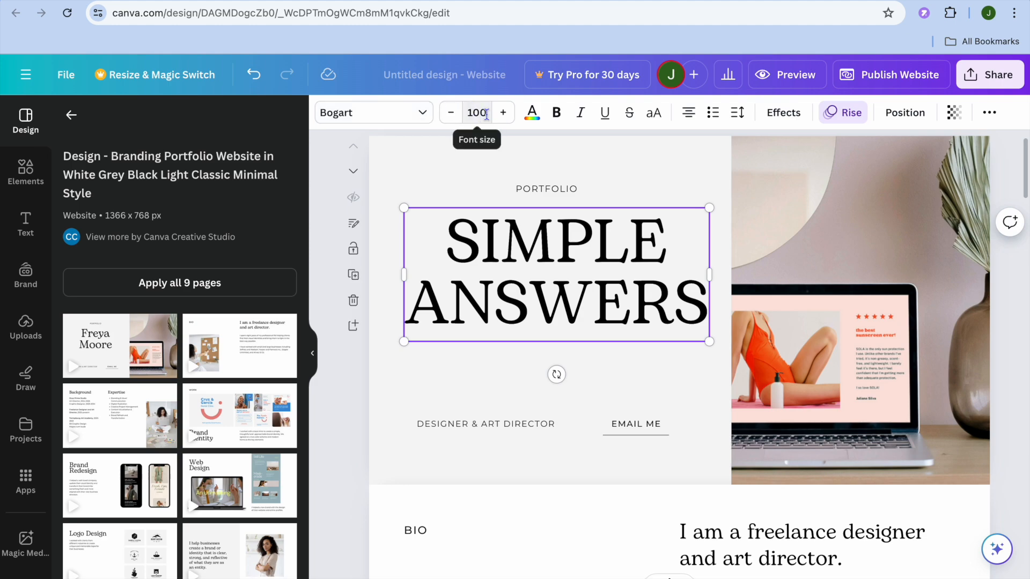
Try the Splice effect on the "SIMPLE ANSWERS" heading and replace it with the Outline effect
{"action": "left_click_drag", "start_coordinate": [700, 309], "coordinate": [442, 229]}
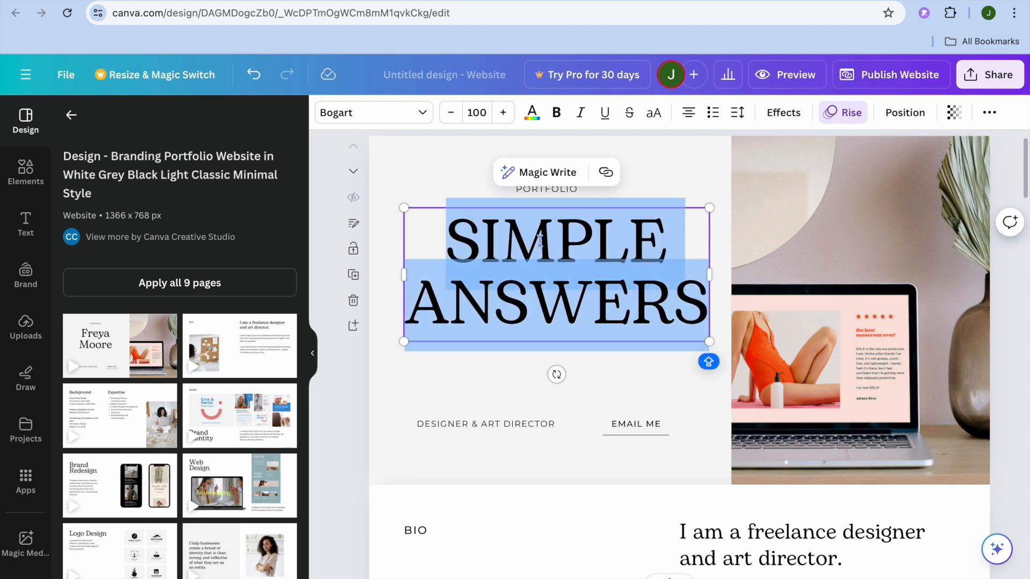
{"action": "left_click", "coordinate": [781, 114]}
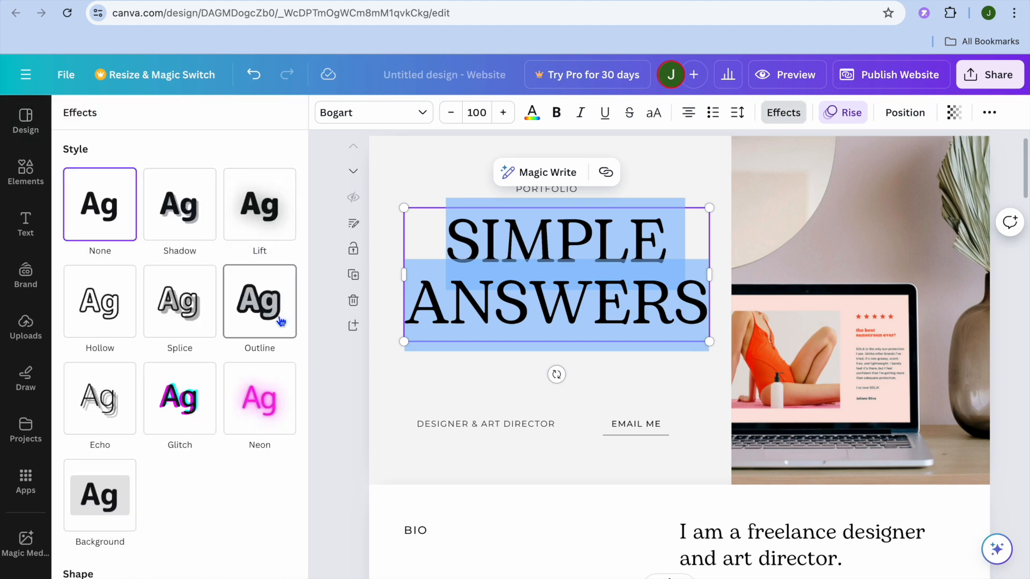
{"action": "left_click", "coordinate": [185, 309]}
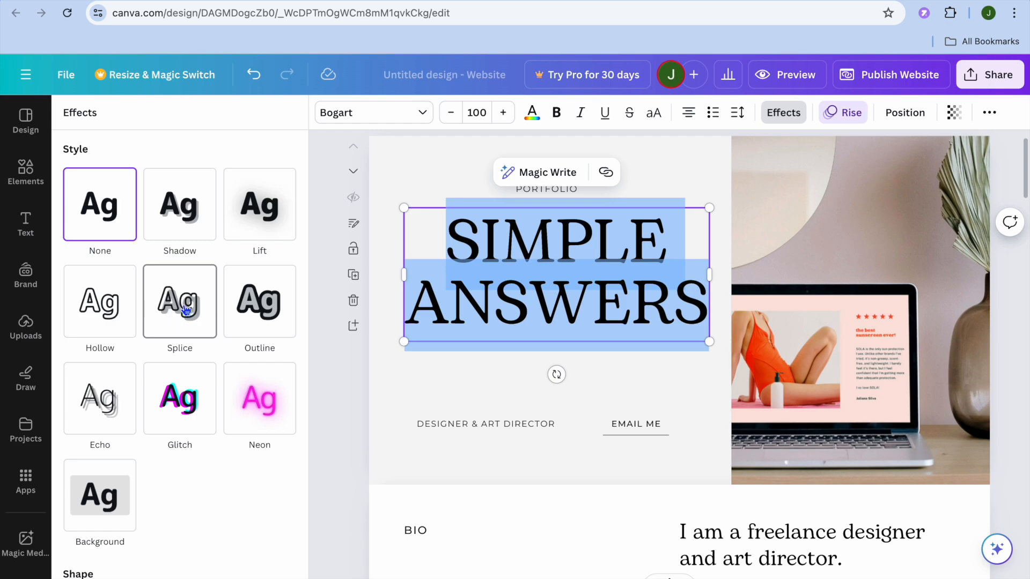
{"action": "left_click", "coordinate": [257, 311]}
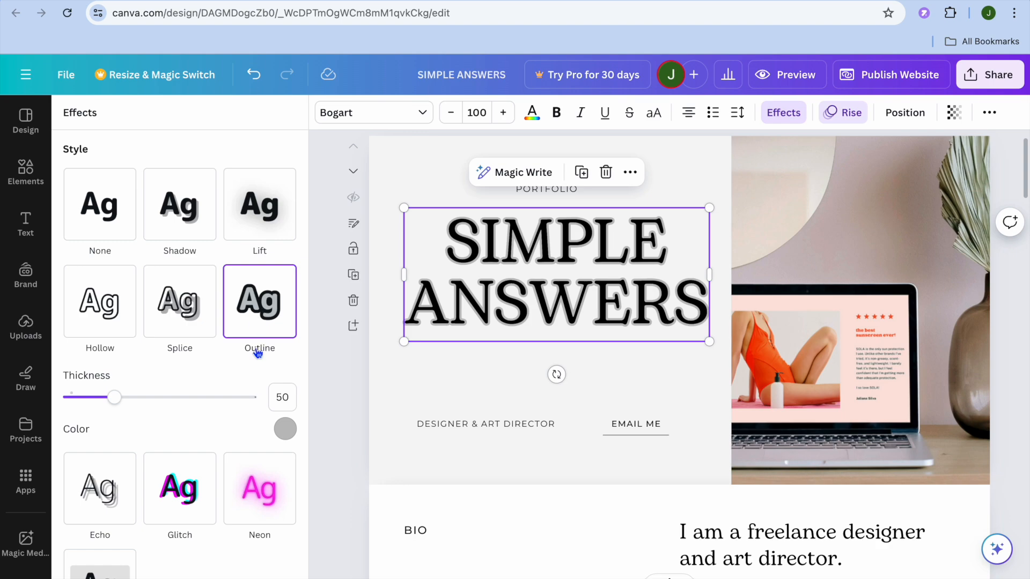
Set the heading's outline colour to green from the default solid colours
{"action": "left_click", "coordinate": [285, 430]}
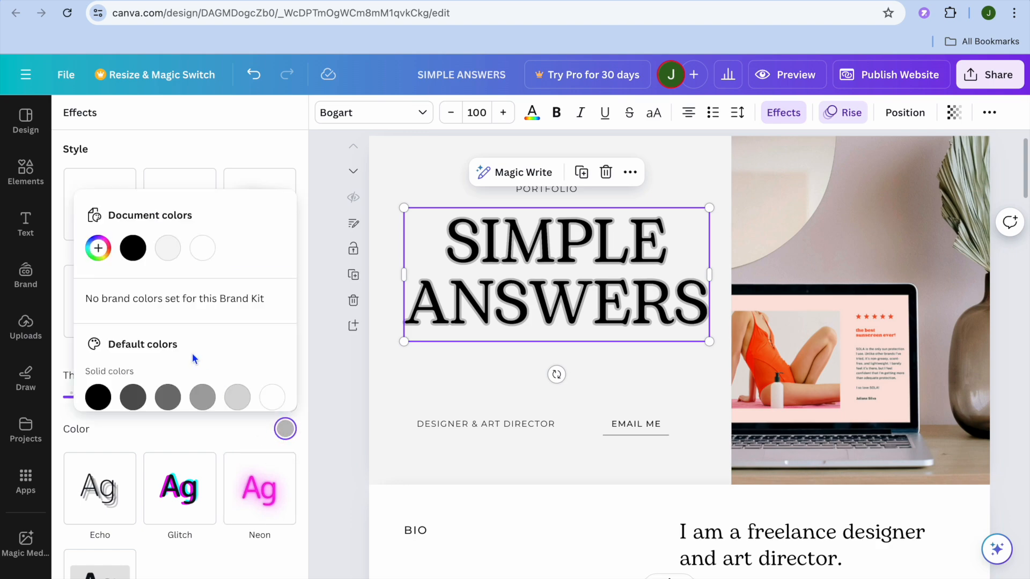
{"action": "scroll", "coordinate": [194, 359], "scroll_direction": "down", "scroll_amount": 2}
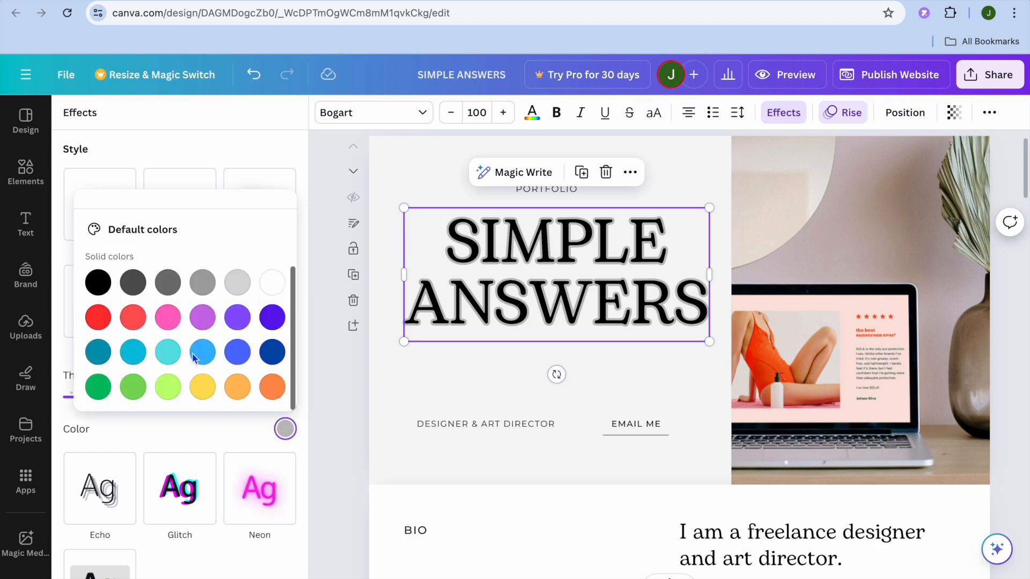
{"action": "left_click", "coordinate": [133, 354]}
{"action": "left_click", "coordinate": [134, 387]}
{"action": "left_click", "coordinate": [436, 369]}
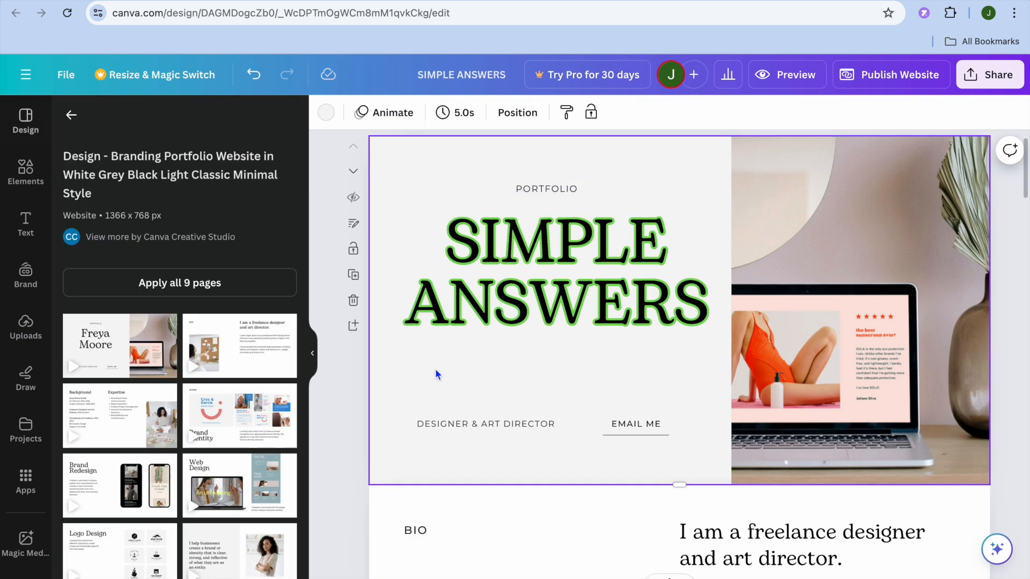
Replace the laptop image on the first page with the uploaded photo of the smiling man in a patterned shirt
{"action": "left_click", "coordinate": [908, 310]}
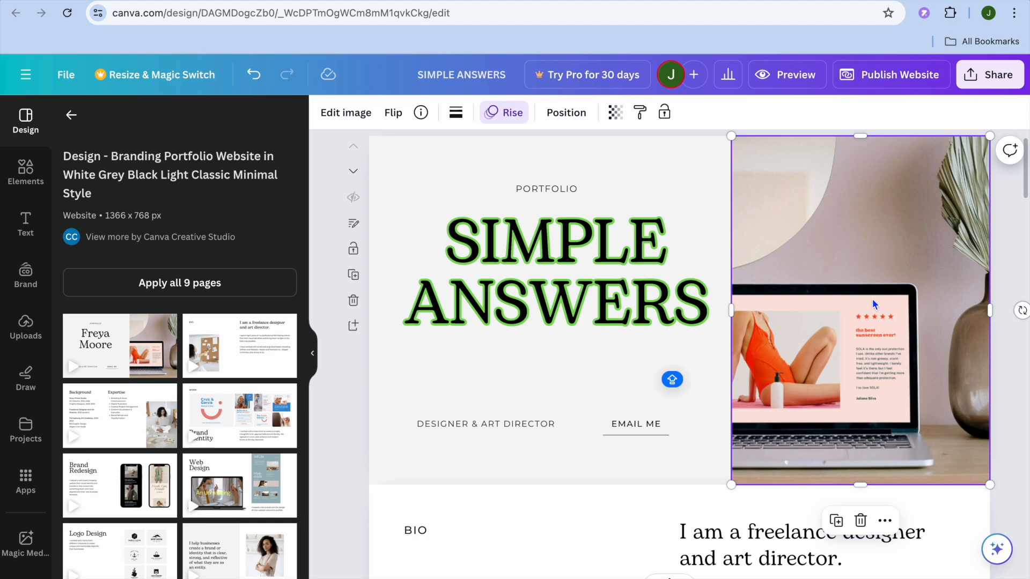
{"action": "left_click", "coordinate": [885, 521]}
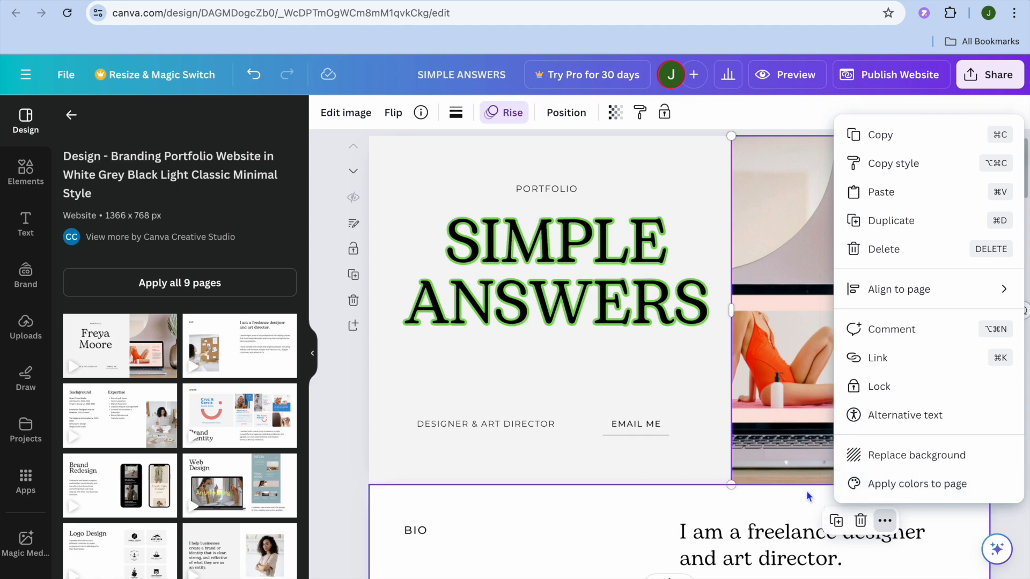
{"action": "left_click", "coordinate": [804, 448]}
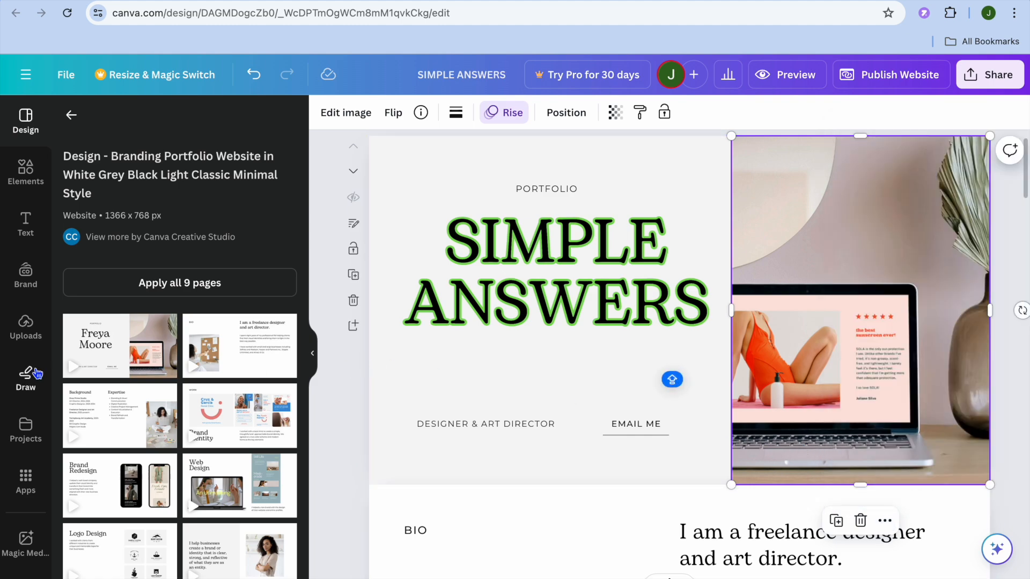
{"action": "left_click", "coordinate": [25, 328]}
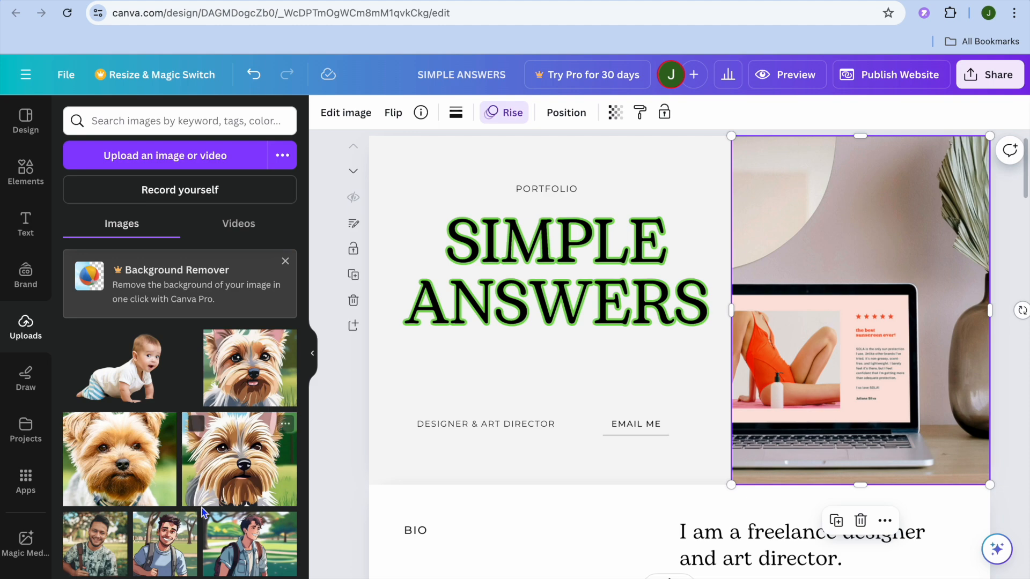
{"action": "left_click_drag", "start_coordinate": [118, 560], "coordinate": [922, 265]}
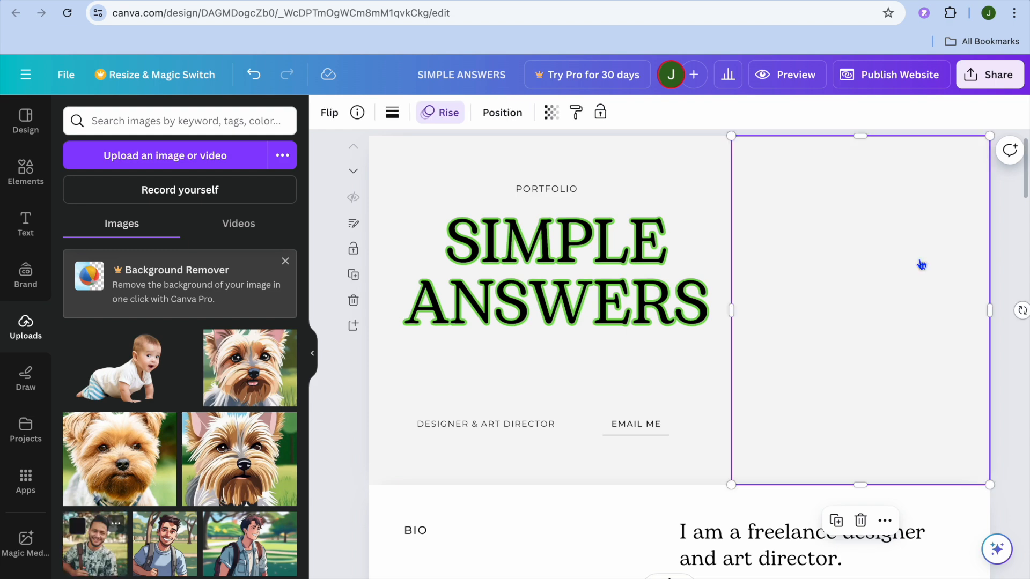
Look through the website's remaining pages and return to the first page
{"action": "scroll", "coordinate": [796, 333], "scroll_direction": "down", "scroll_amount": 3}
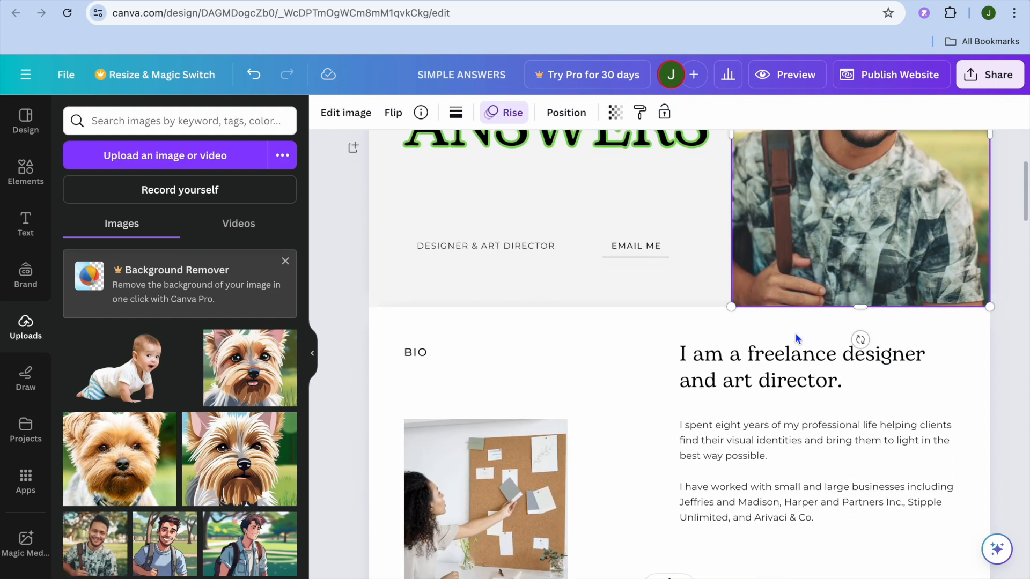
{"action": "scroll", "coordinate": [795, 332], "scroll_direction": "down", "scroll_amount": 2}
{"action": "scroll", "coordinate": [795, 332], "scroll_direction": "down", "scroll_amount": 4}
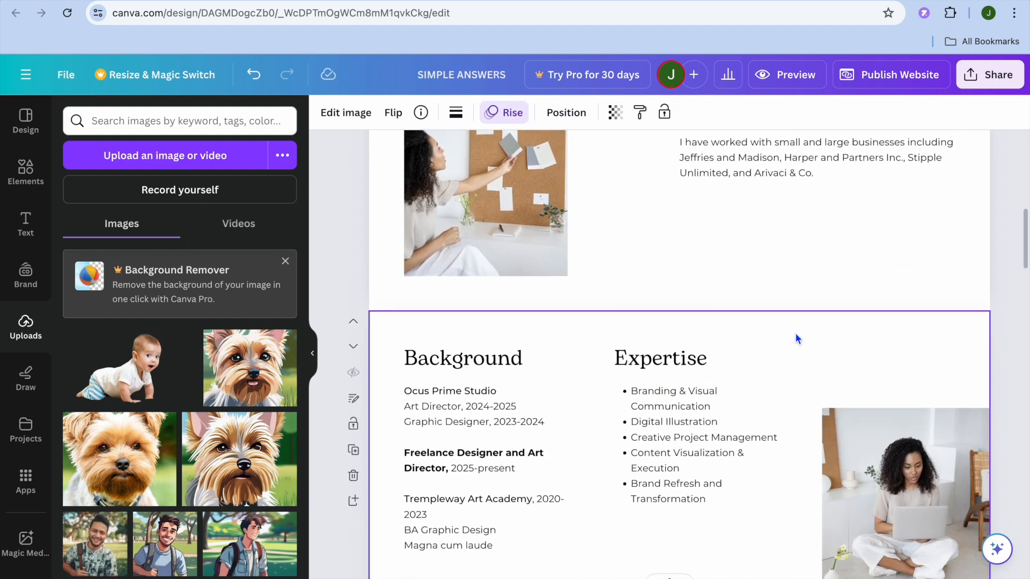
{"action": "scroll", "coordinate": [796, 338], "scroll_direction": "down", "scroll_amount": 3}
{"action": "scroll", "coordinate": [796, 338], "scroll_direction": "down", "scroll_amount": 7}
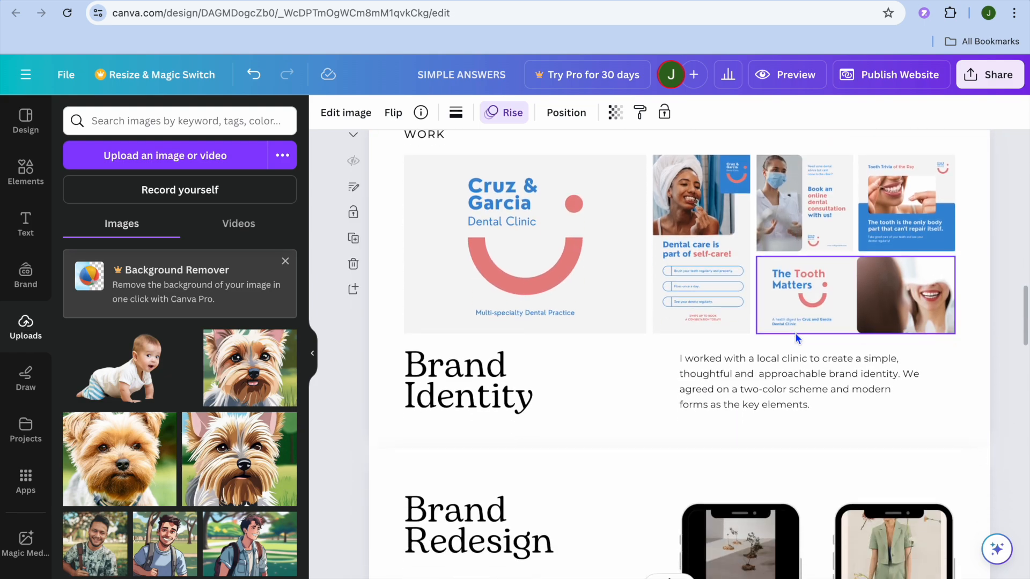
{"action": "scroll", "coordinate": [795, 333], "scroll_direction": "down", "scroll_amount": 5}
{"action": "scroll", "coordinate": [795, 332], "scroll_direction": "up", "scroll_amount": 15}
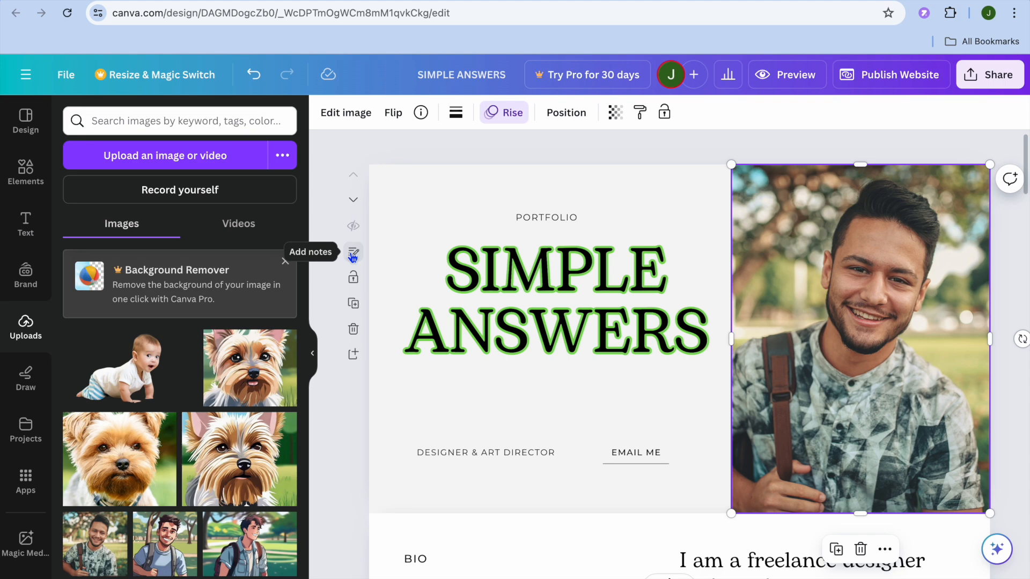
Open the first page's notes and enter "HOME" as the page title
{"action": "left_click", "coordinate": [353, 254]}
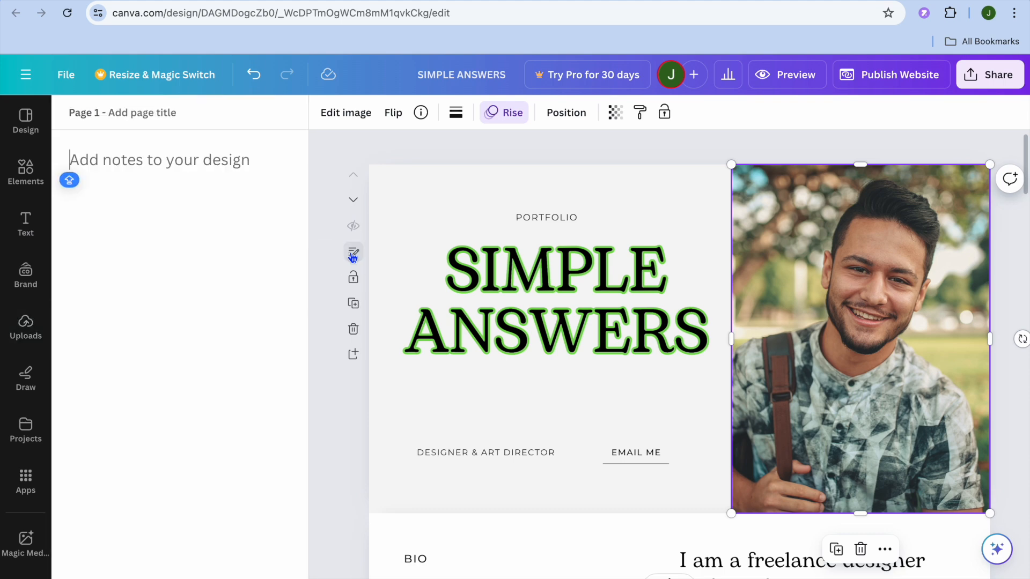
{"action": "left_click", "coordinate": [135, 114]}
{"action": "key", "text": "Caps_Lock"}
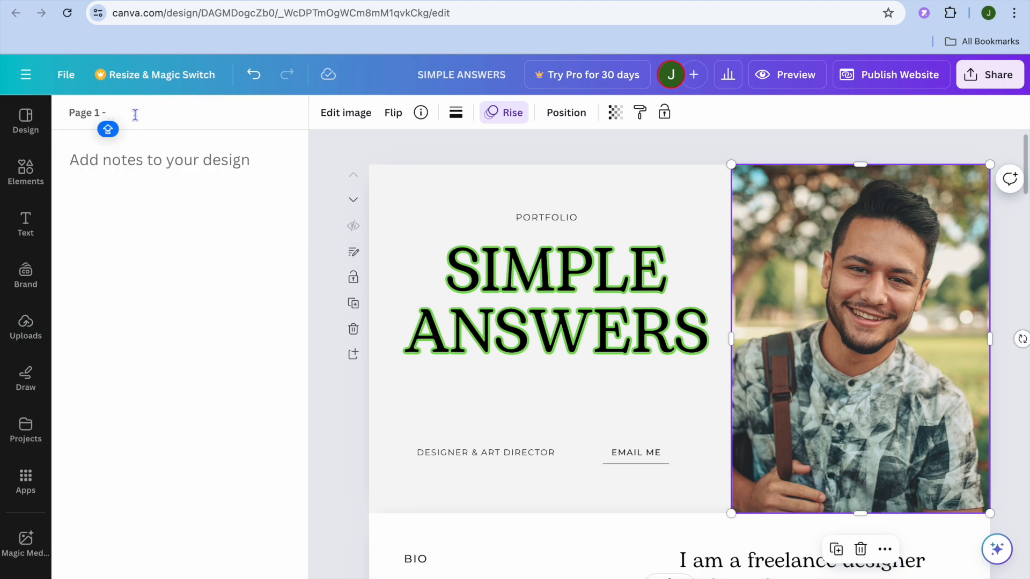
{"action": "type", "text": "HOME"}
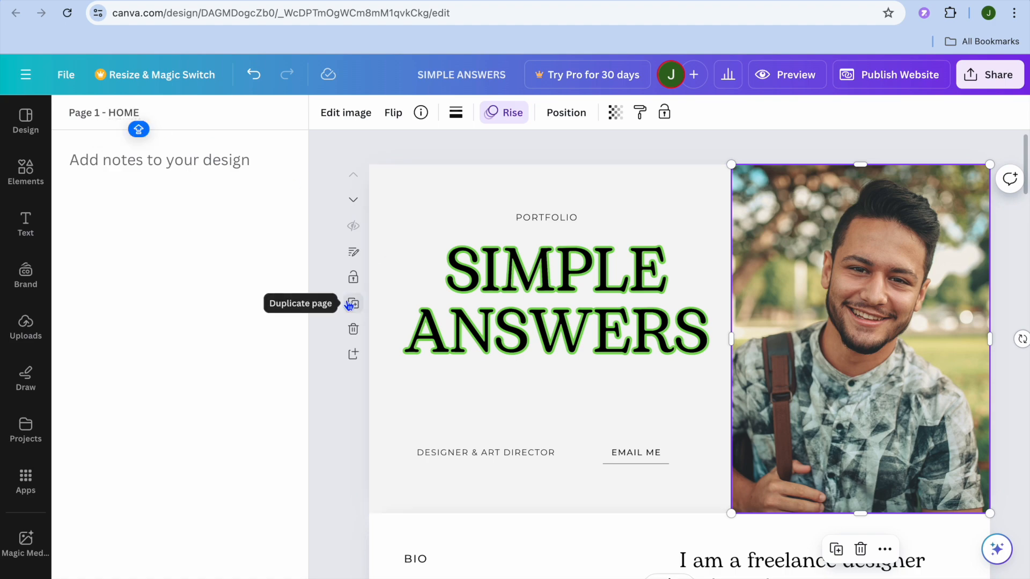
Select page 2, the BIO section, and open its notes and page title
{"action": "scroll", "coordinate": [349, 304], "scroll_direction": "down", "scroll_amount": 6}
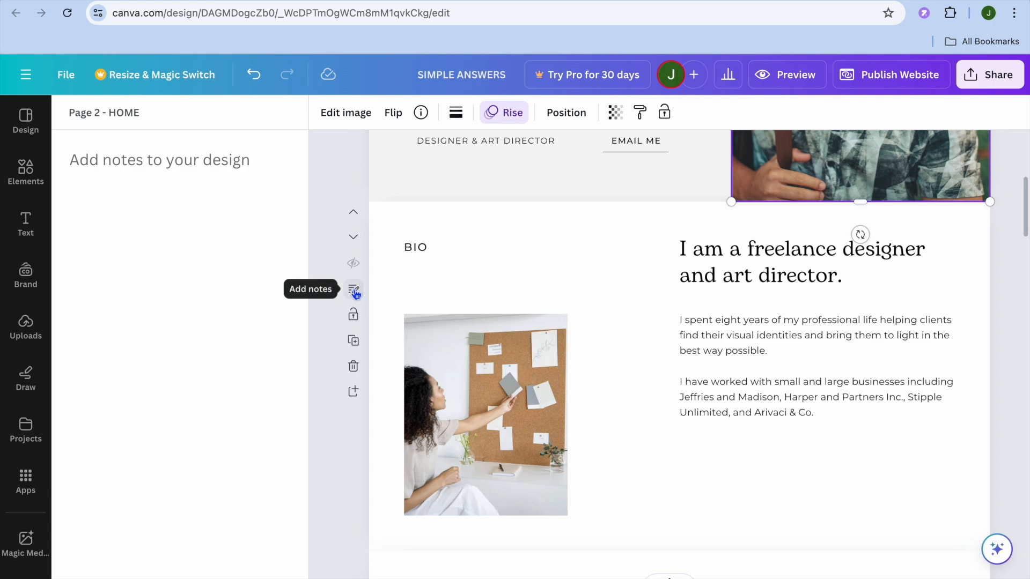
{"action": "left_click", "coordinate": [354, 291]}
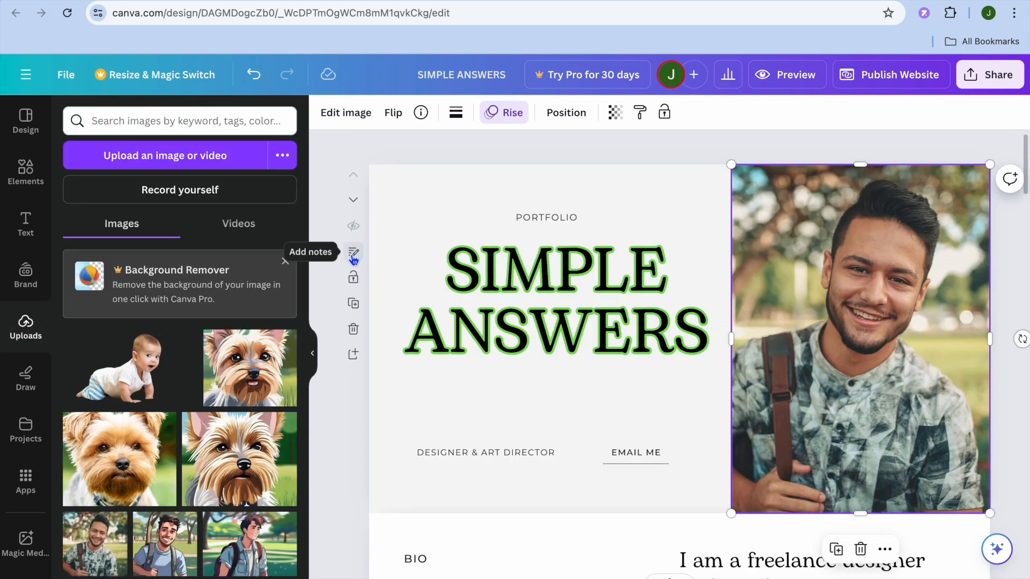
{"action": "scroll", "coordinate": [368, 509], "scroll_direction": "down", "scroll_amount": 5}
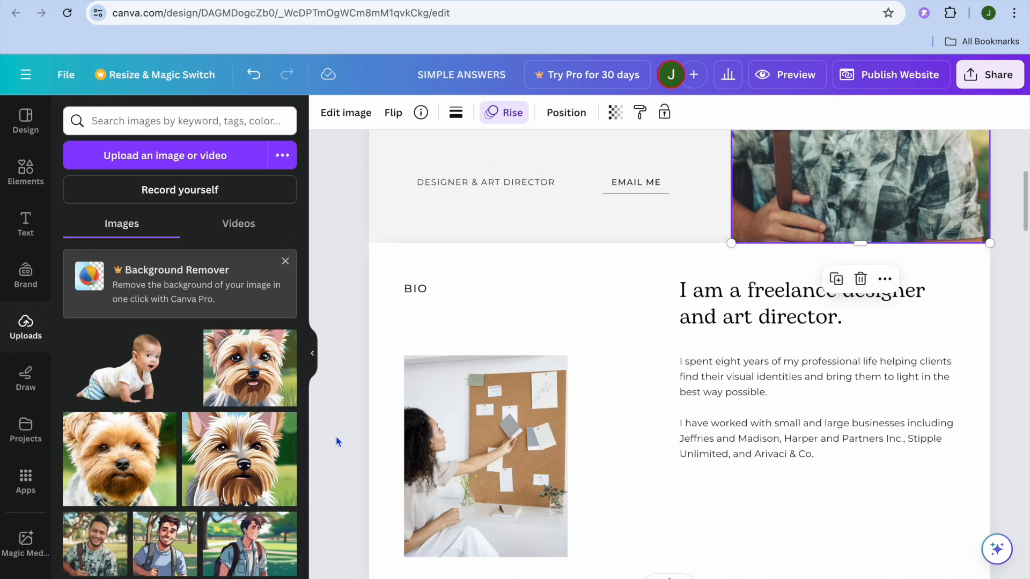
{"action": "left_click", "coordinate": [370, 360]}
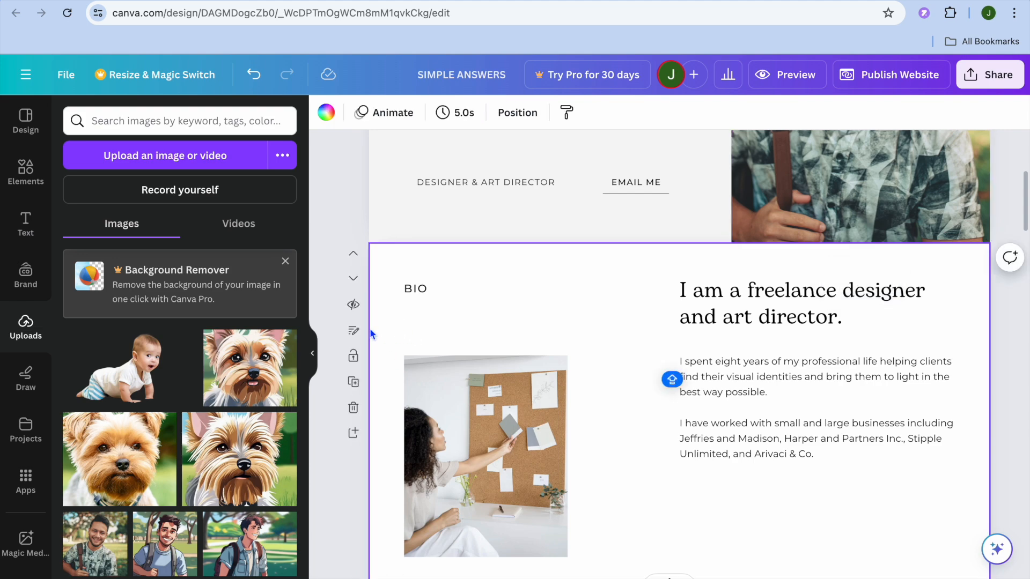
{"action": "left_click", "coordinate": [354, 331]}
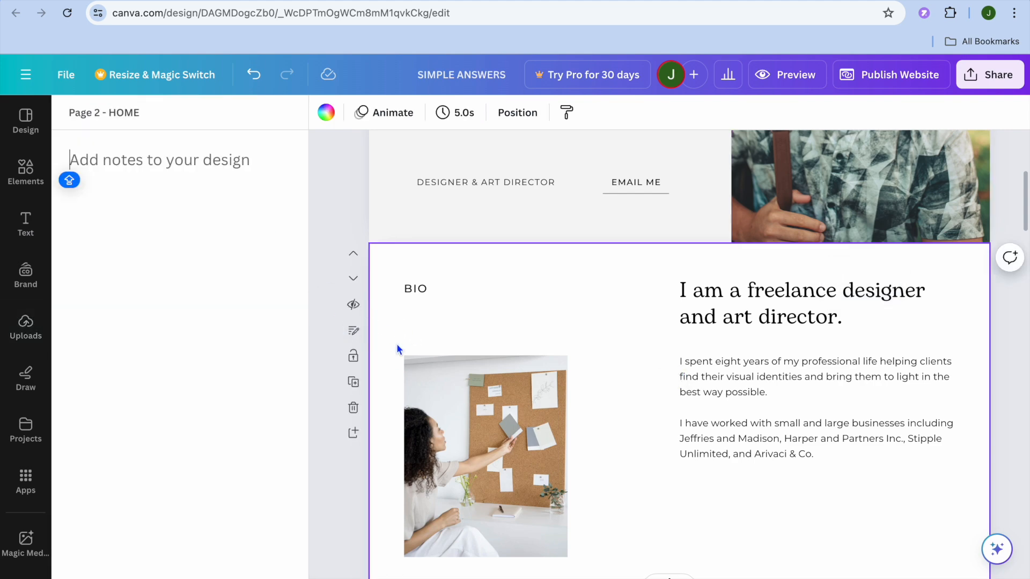
Select page 3 with the Background and Expertise sections and set its page title to "BIO"
{"action": "scroll", "coordinate": [397, 346], "scroll_direction": "down", "scroll_amount": 1}
{"action": "scroll", "coordinate": [398, 349], "scroll_direction": "down", "scroll_amount": 2}
{"action": "scroll", "coordinate": [397, 348], "scroll_direction": "up", "scroll_amount": 4}
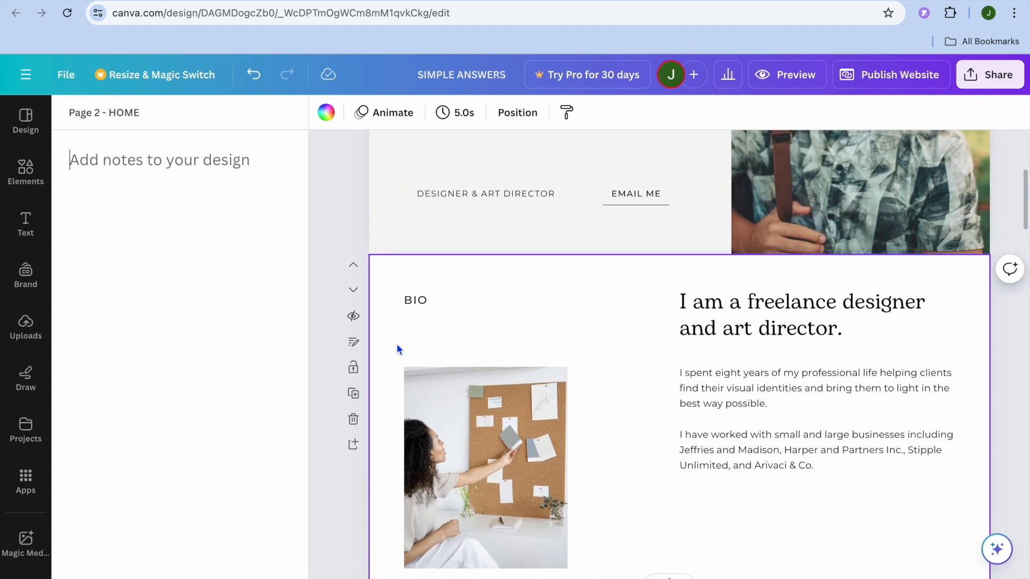
{"action": "scroll", "coordinate": [398, 350], "scroll_direction": "down", "scroll_amount": 3}
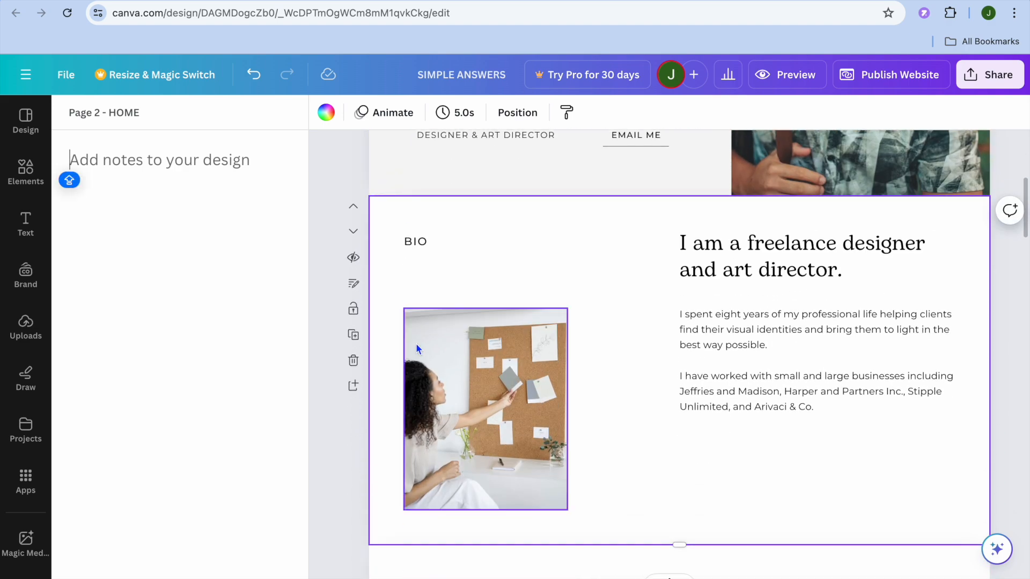
{"action": "scroll", "coordinate": [416, 349], "scroll_direction": "down", "scroll_amount": 5}
{"action": "left_click", "coordinate": [394, 375]}
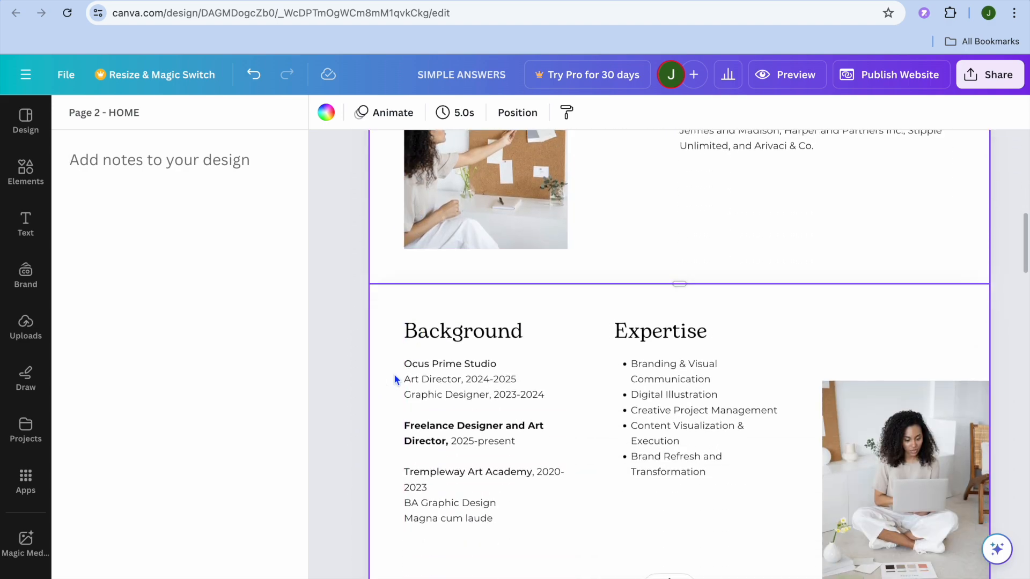
{"action": "left_click", "coordinate": [173, 115]}
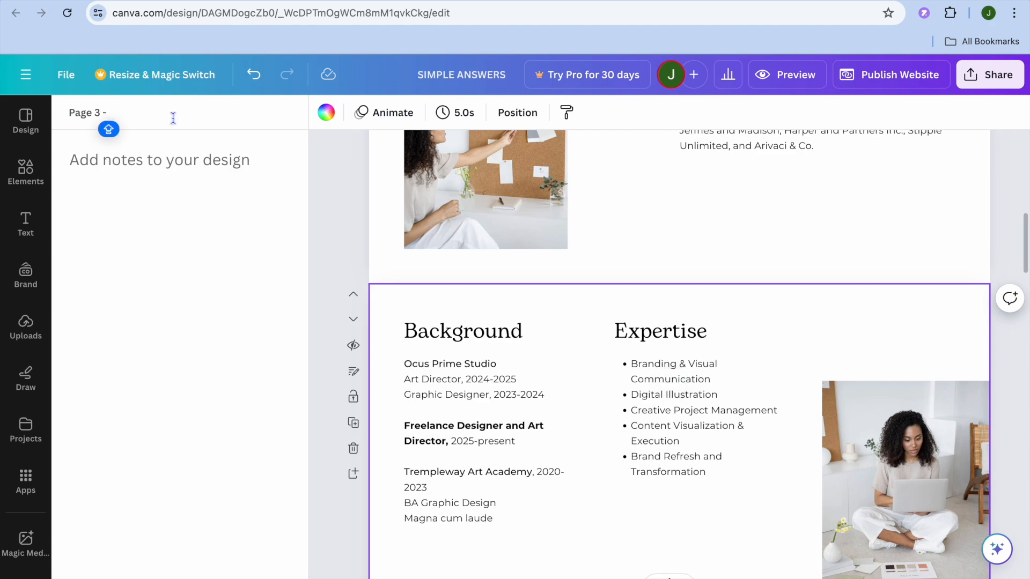
{"action": "type", "text": "BIO"}
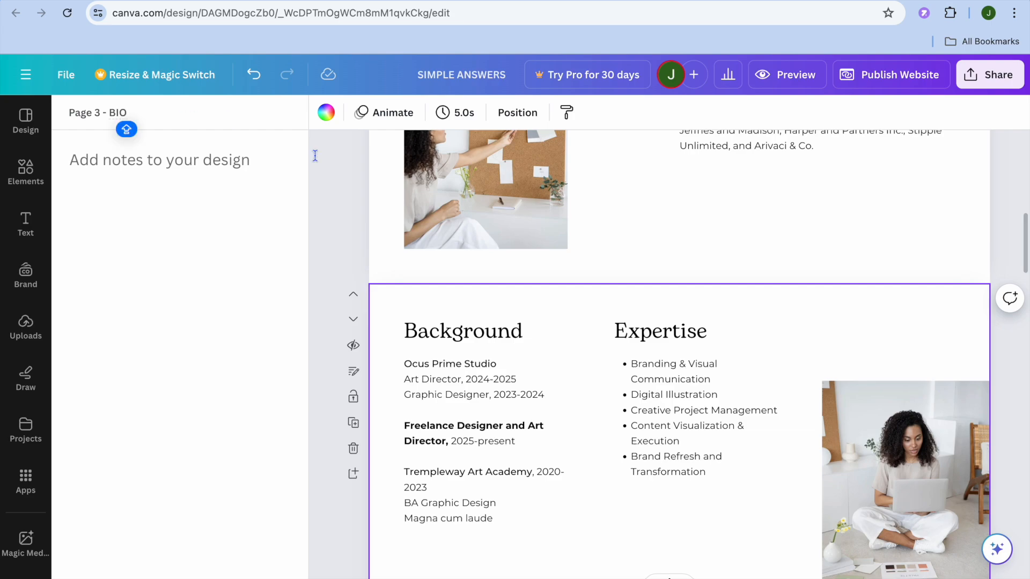
Set the title of page 4, the dental clinic work page, to "BRAND IDENTITY"
{"action": "scroll", "coordinate": [400, 278], "scroll_direction": "down", "scroll_amount": 10}
{"action": "scroll", "coordinate": [399, 278], "scroll_direction": "up", "scroll_amount": 4}
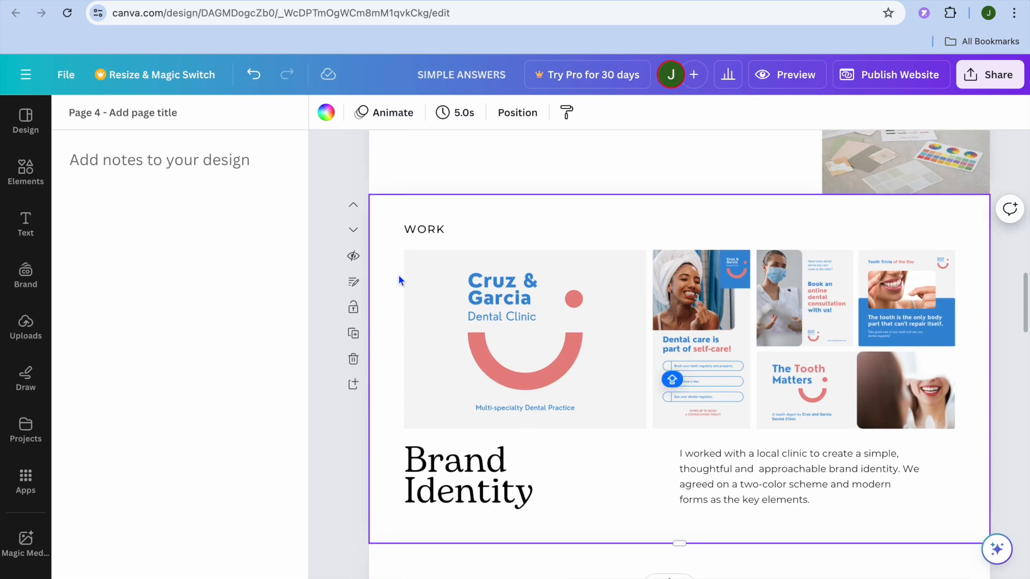
{"action": "left_click", "coordinate": [147, 113]}
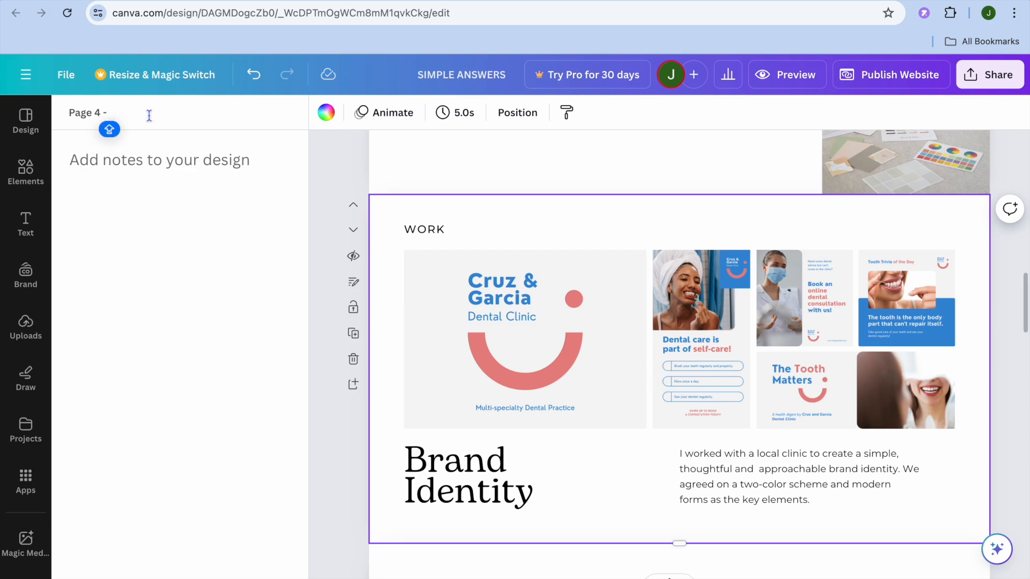
{"action": "type", "text": "BRAN"}
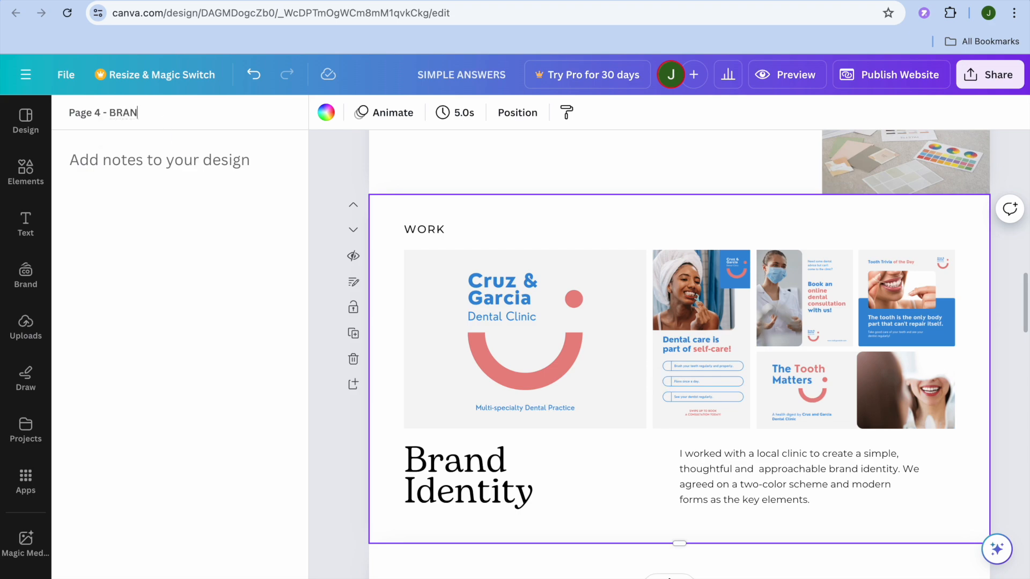
{"action": "type", "text": "D IDENTITY"}
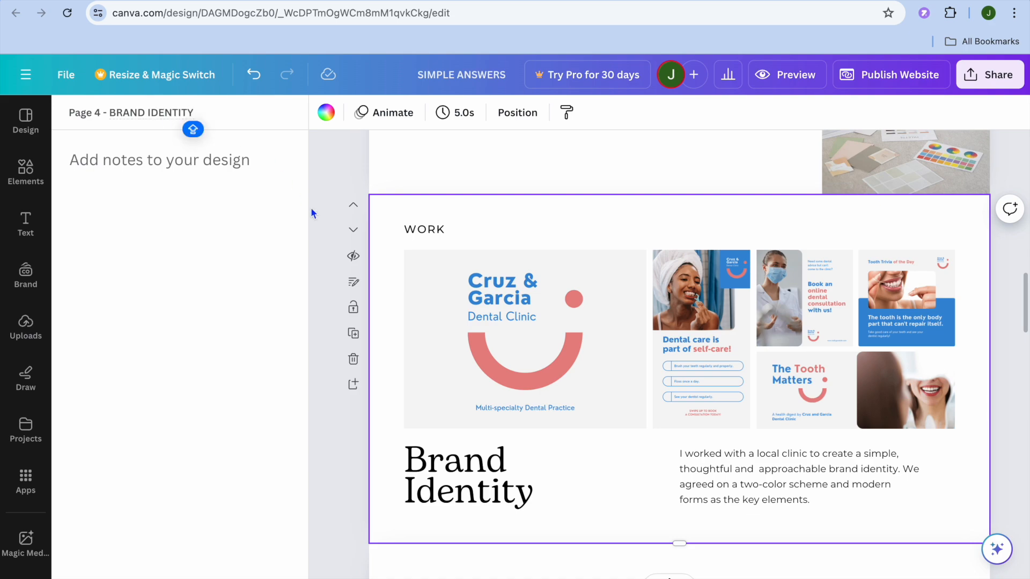
Check the page titles of the Brand Redesign page and the first page
{"action": "scroll", "coordinate": [370, 276], "scroll_direction": "down", "scroll_amount": 8}
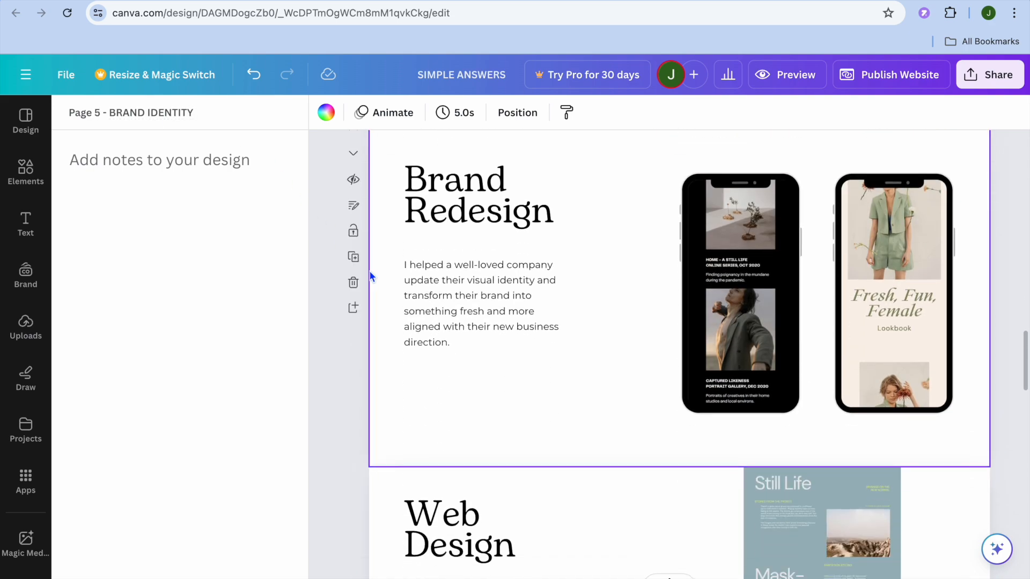
{"action": "left_click", "coordinate": [408, 231]}
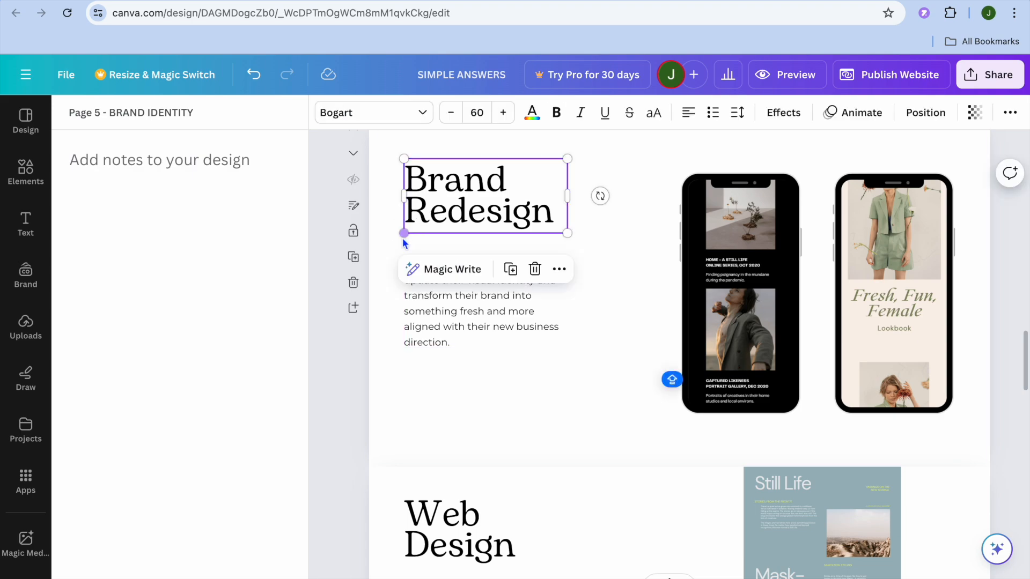
{"action": "left_click", "coordinate": [400, 247]}
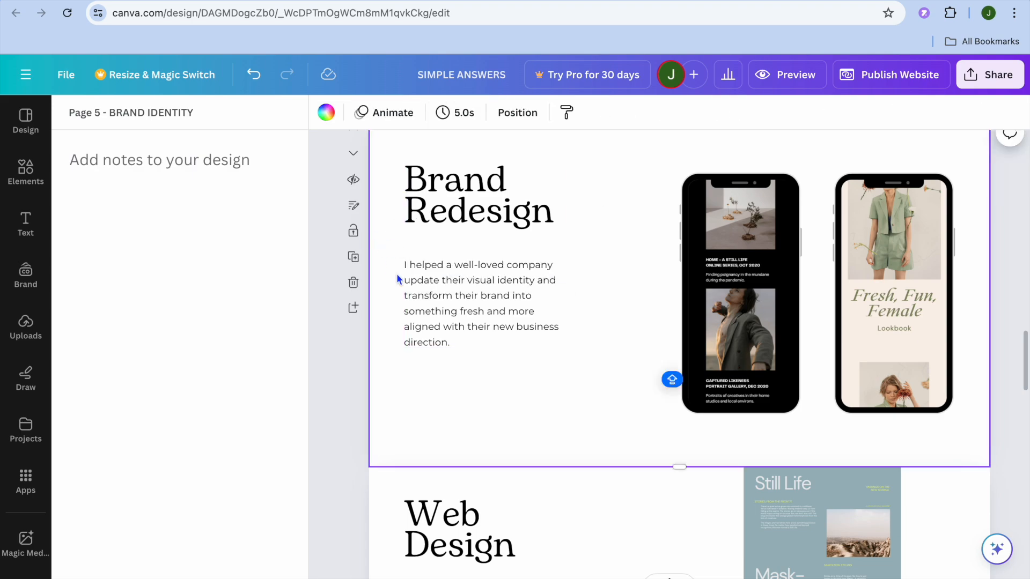
{"action": "scroll", "coordinate": [401, 288], "scroll_direction": "down", "scroll_amount": 1}
{"action": "scroll", "coordinate": [401, 288], "scroll_direction": "up", "scroll_amount": 20}
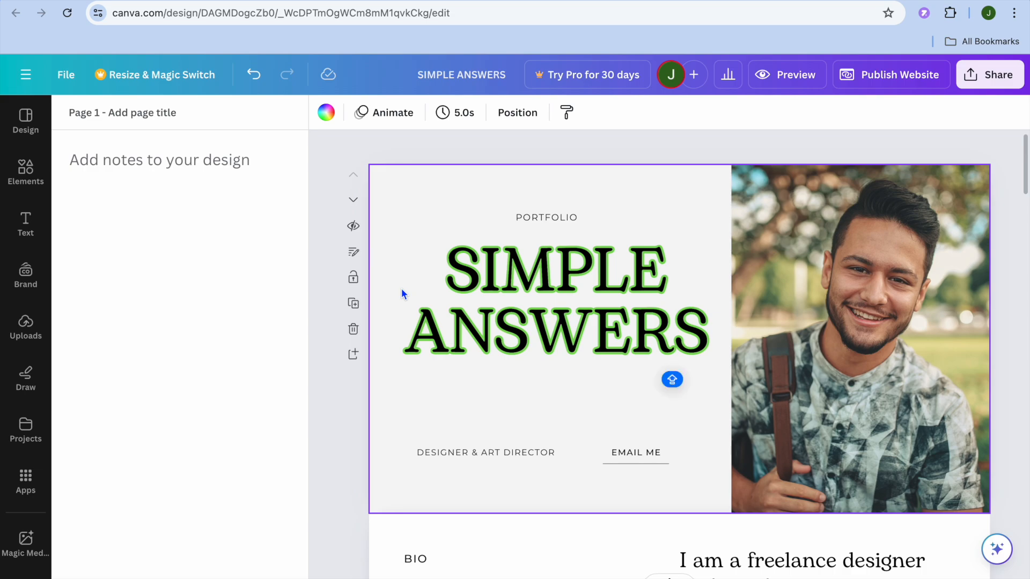
Add a blank page at the end of the website, after the "Work with me" page
{"action": "scroll", "coordinate": [401, 288], "scroll_direction": "down", "scroll_amount": 20}
{"action": "scroll", "coordinate": [401, 291], "scroll_direction": "down", "scroll_amount": 15}
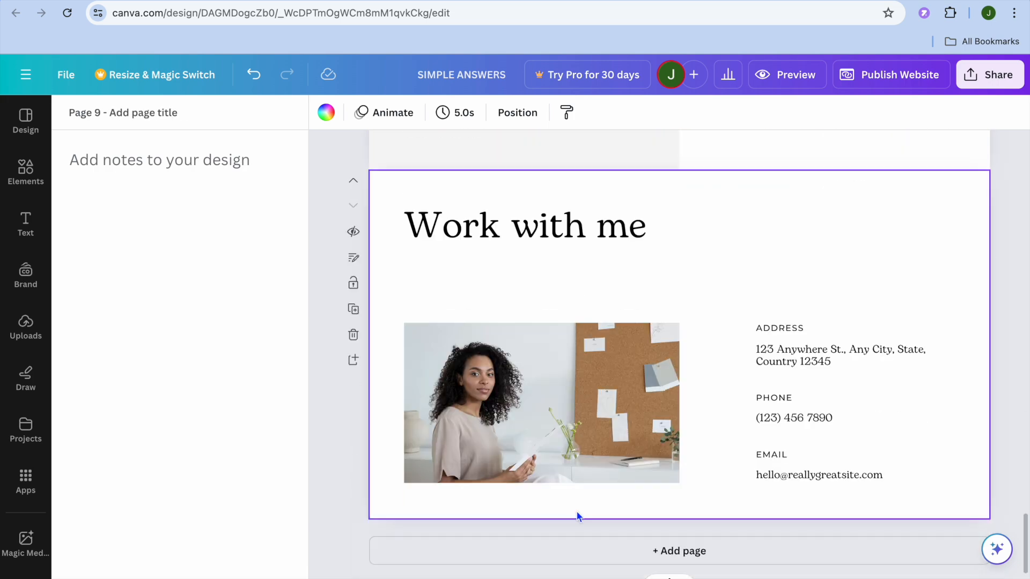
{"action": "left_click", "coordinate": [577, 552]}
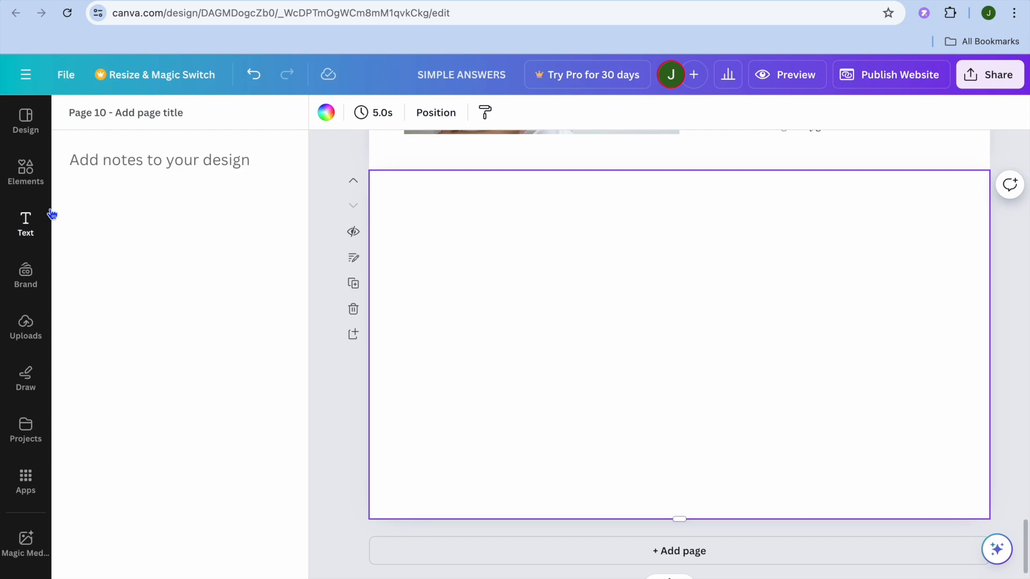
Apply the website layout with a section header and three circular images with sub-headers to the blank last page
{"action": "left_click", "coordinate": [31, 176]}
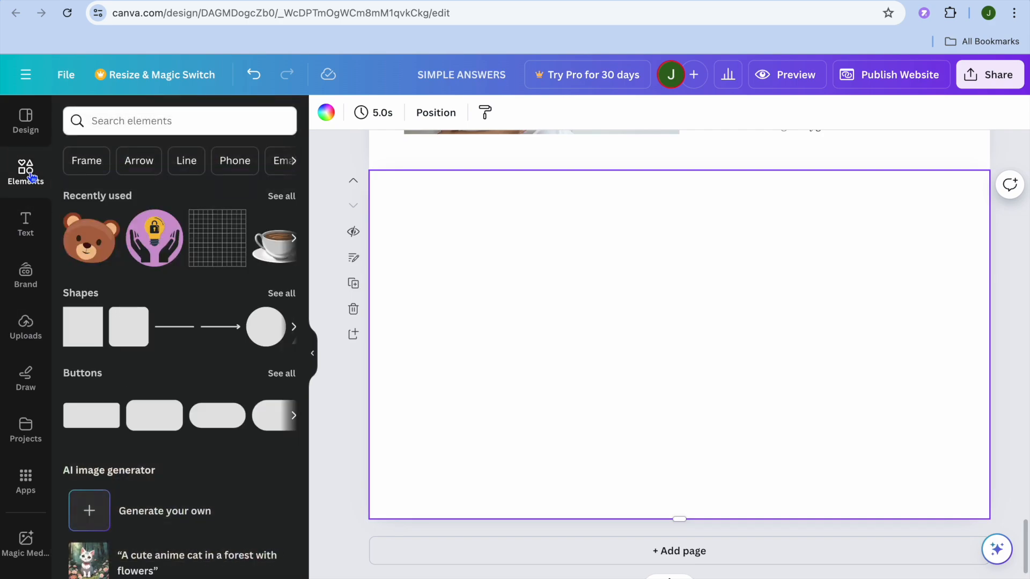
{"action": "left_click", "coordinate": [22, 121]}
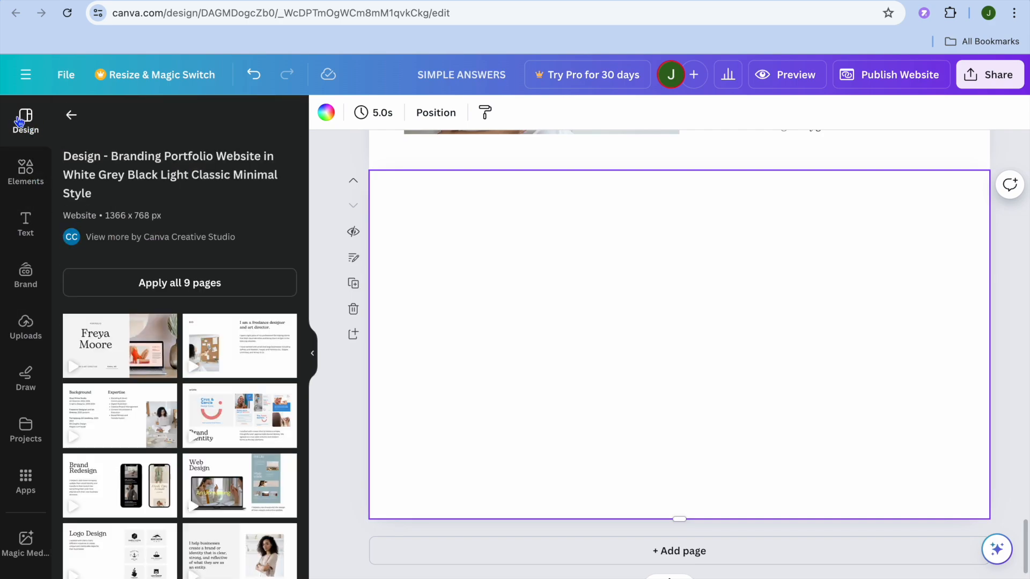
{"action": "left_click", "coordinate": [72, 115]}
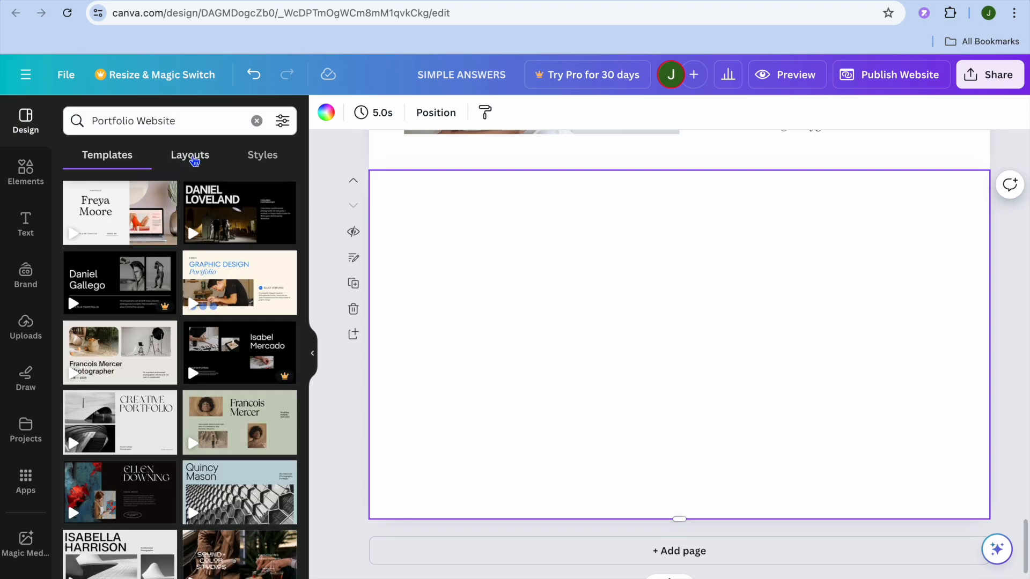
{"action": "left_click", "coordinate": [187, 161]}
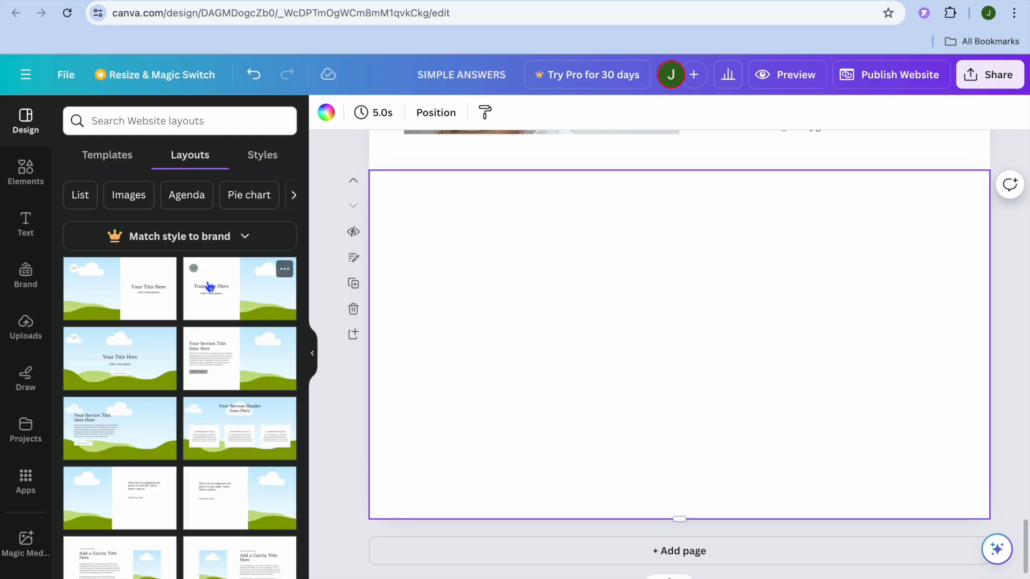
{"action": "scroll", "coordinate": [209, 286], "scroll_direction": "down", "scroll_amount": 6}
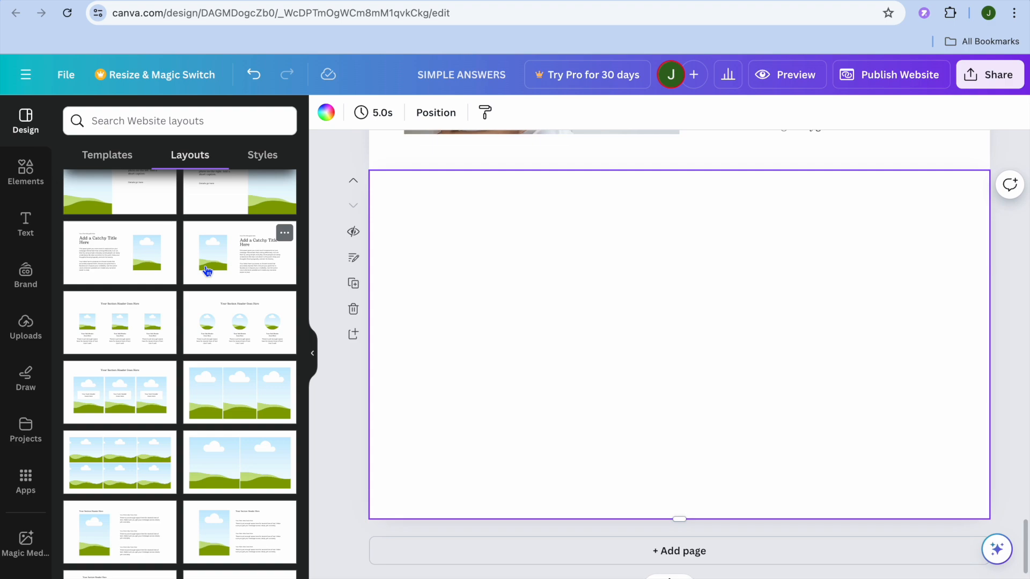
{"action": "left_click", "coordinate": [237, 327]}
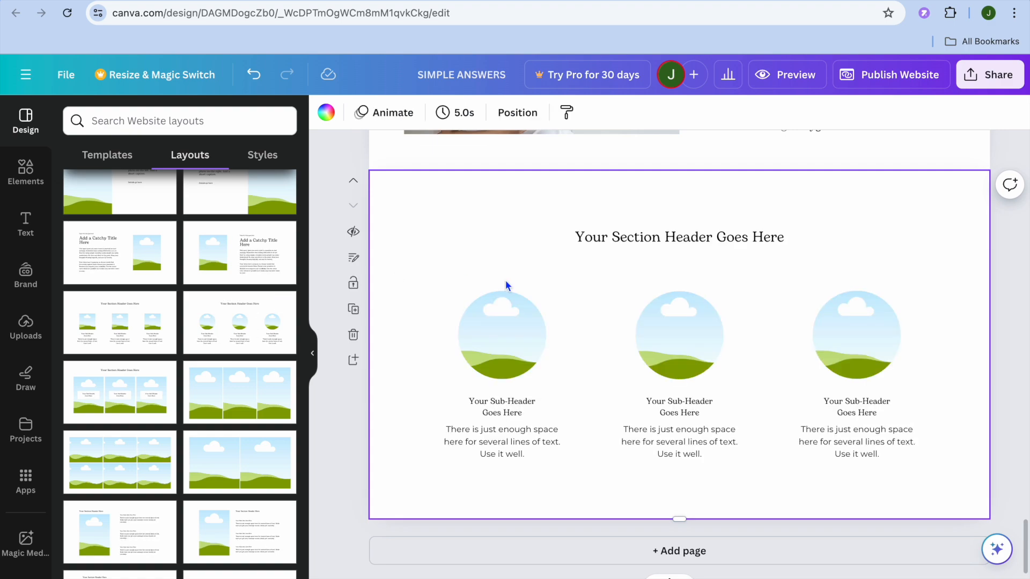
Replace the new page's section header text with "ABOUT US"
{"action": "left_click", "coordinate": [666, 236]}
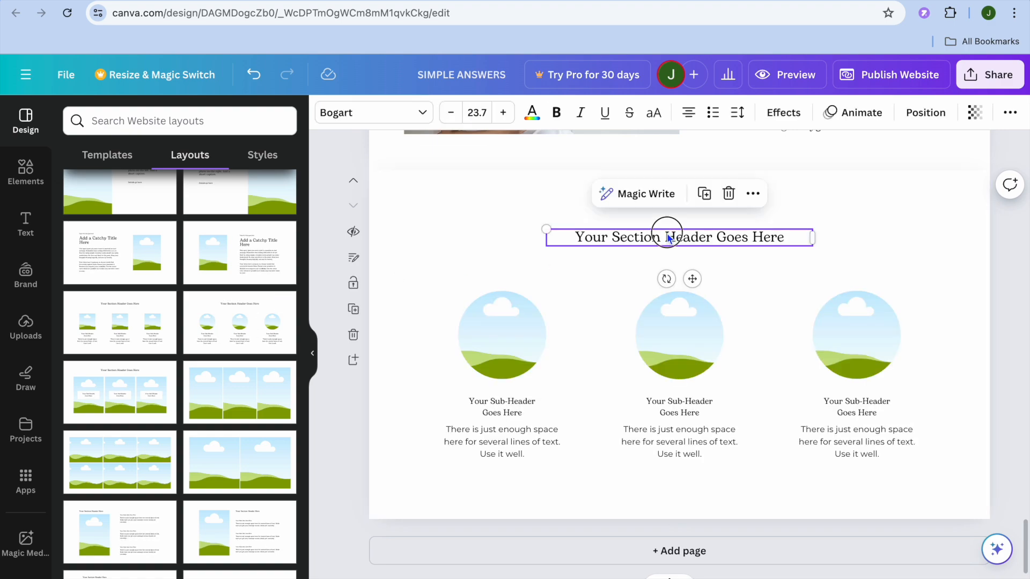
{"action": "left_click", "coordinate": [767, 244]}
{"action": "key", "text": "Caps_Lock"}
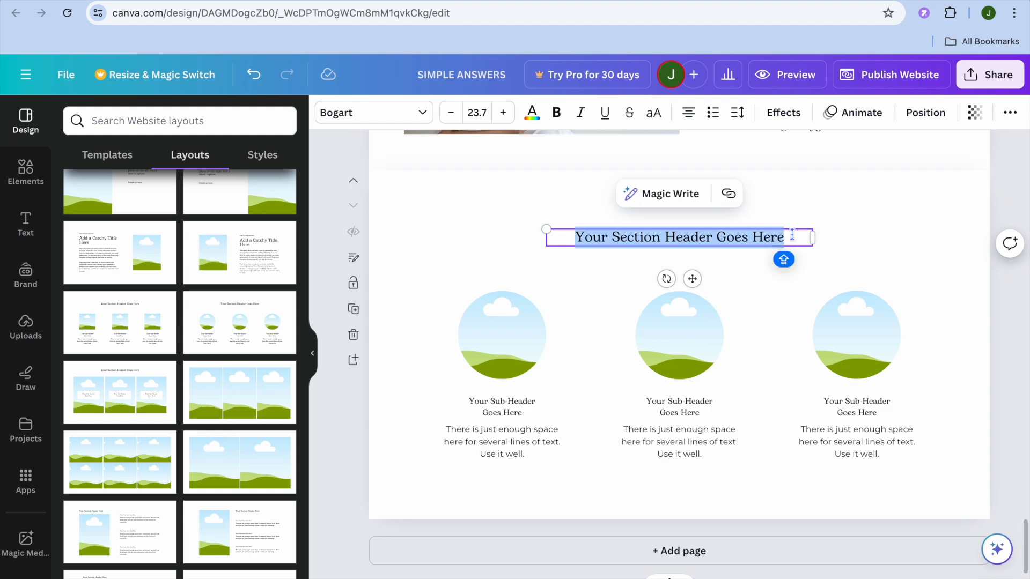
{"action": "type", "text": "ABO"}
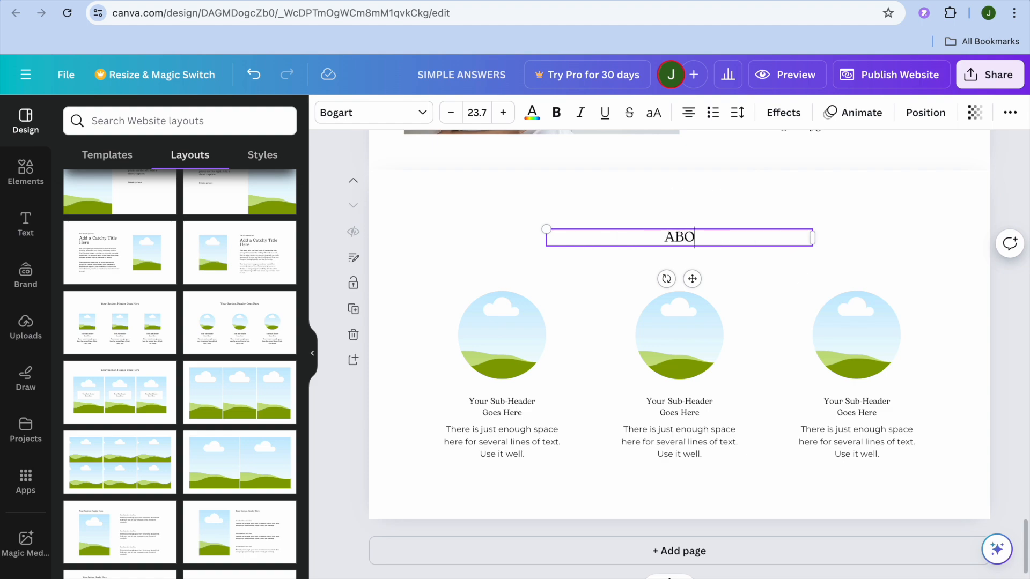
{"action": "type", "text": "UT US"}
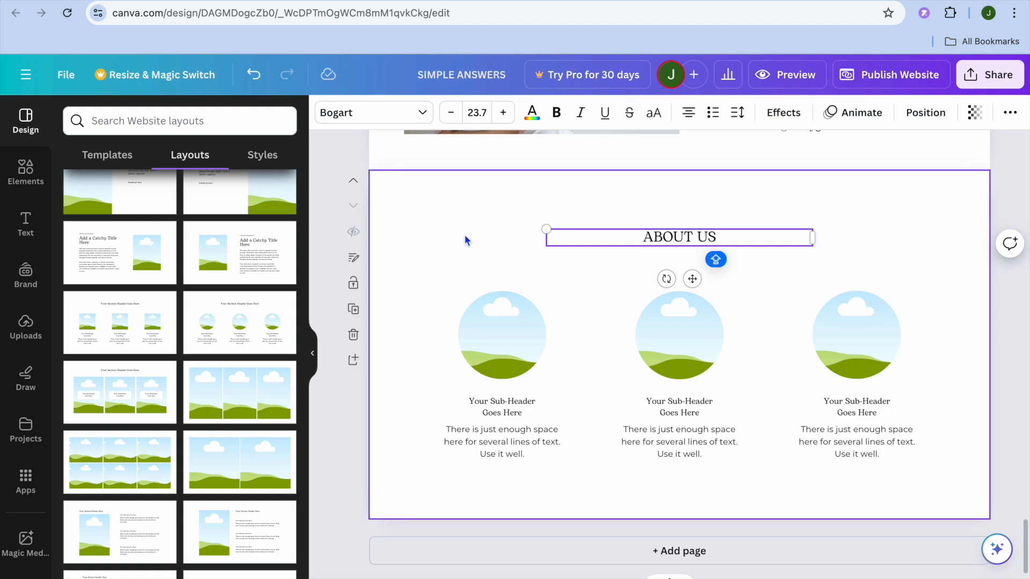
Fill the three circular frames with uploaded images: the Yorkshire terrier, the illustrated young man in a denim jacket, and the red vintage car
{"action": "left_click", "coordinate": [20, 337]}
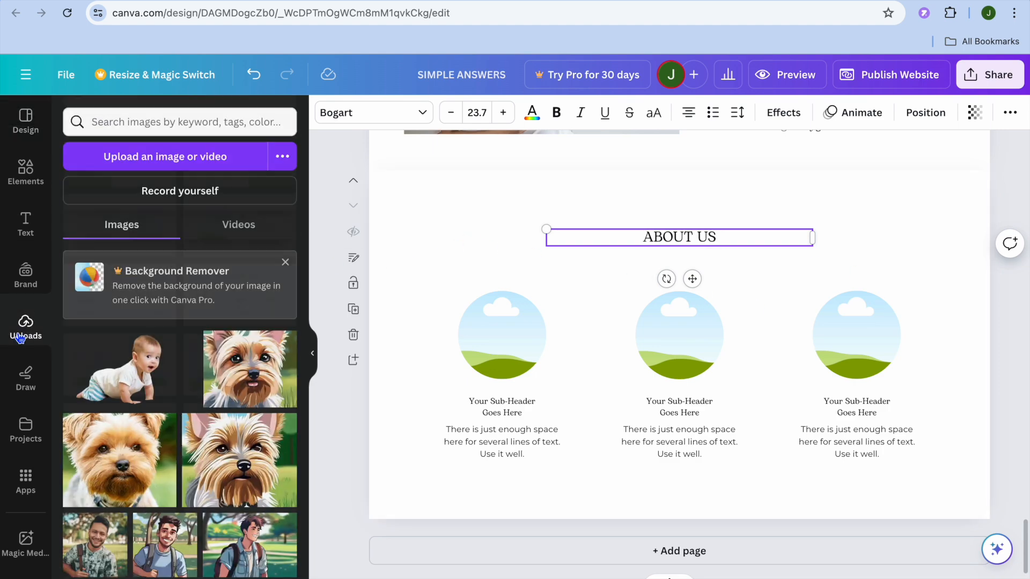
{"action": "left_click", "coordinate": [410, 352]}
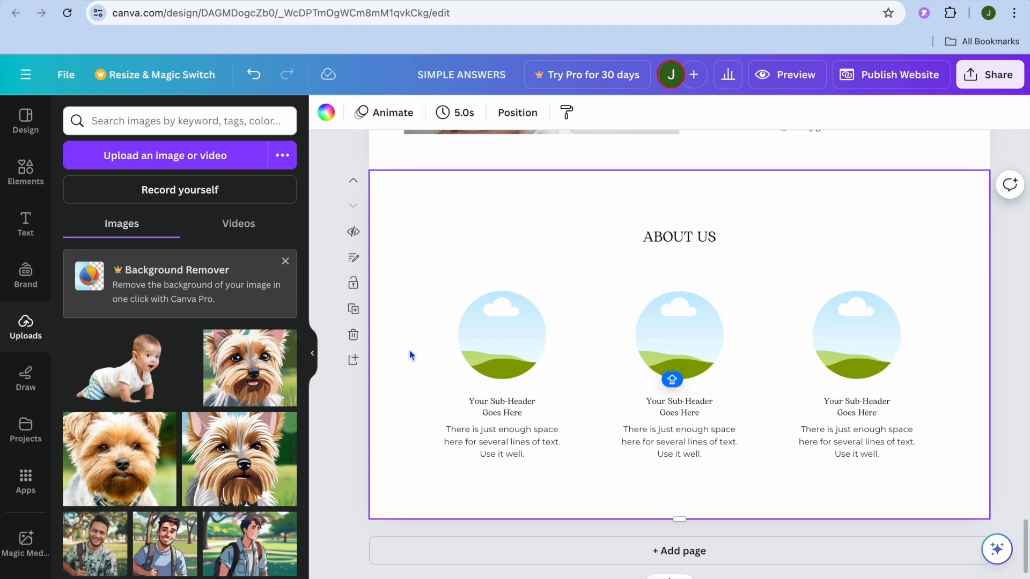
{"action": "scroll", "coordinate": [205, 447], "scroll_direction": "down", "scroll_amount": 1}
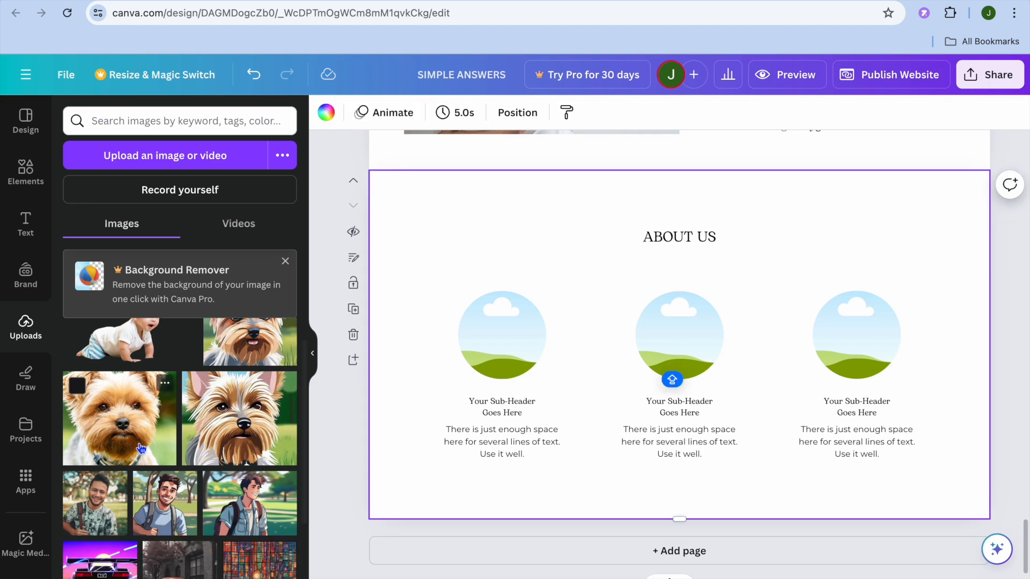
{"action": "left_click_drag", "start_coordinate": [161, 418], "coordinate": [502, 336]}
{"action": "left_click_drag", "start_coordinate": [188, 503], "coordinate": [632, 317]}
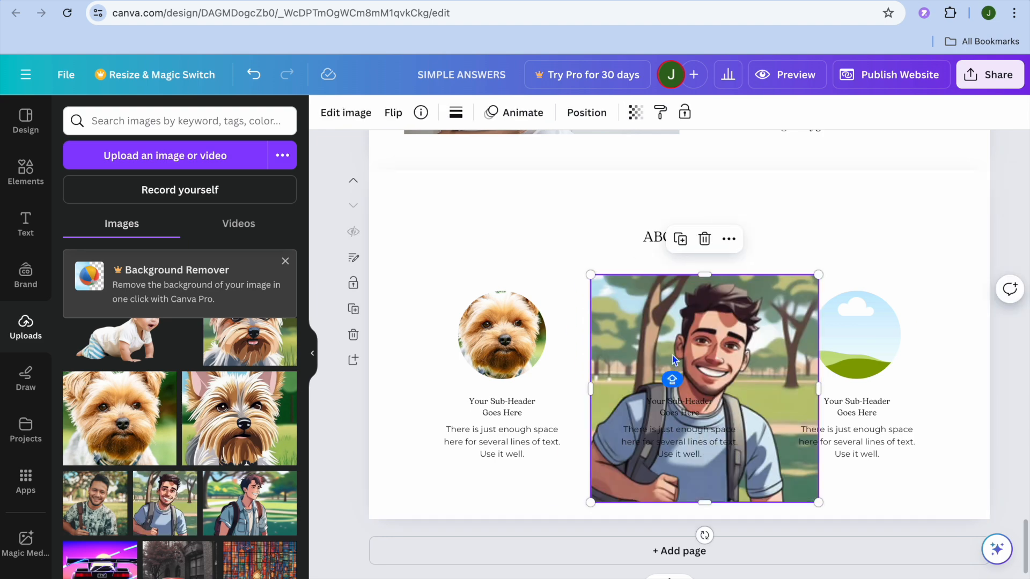
{"action": "left_click", "coordinate": [704, 239]}
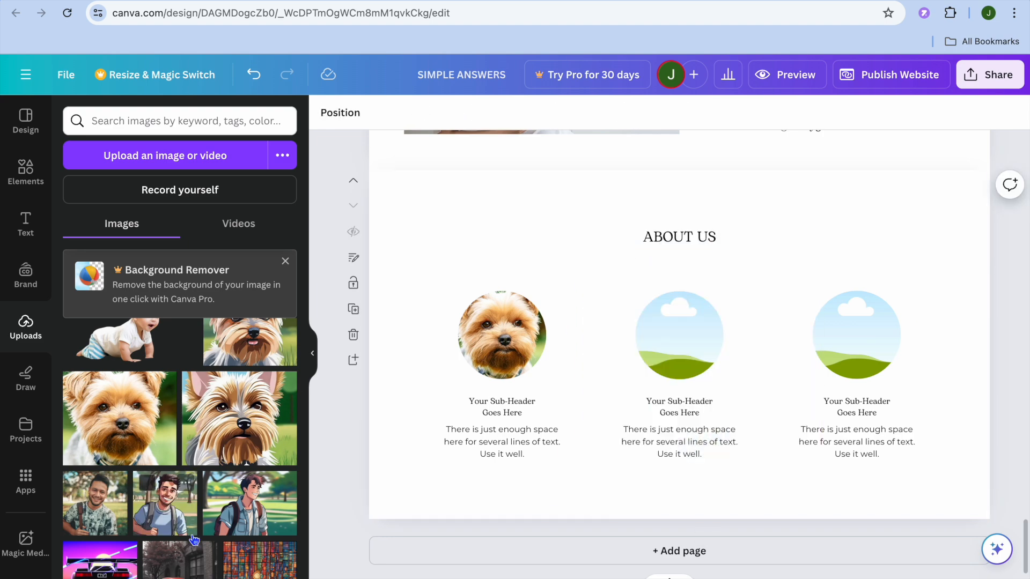
{"action": "left_click_drag", "start_coordinate": [249, 502], "coordinate": [684, 359]}
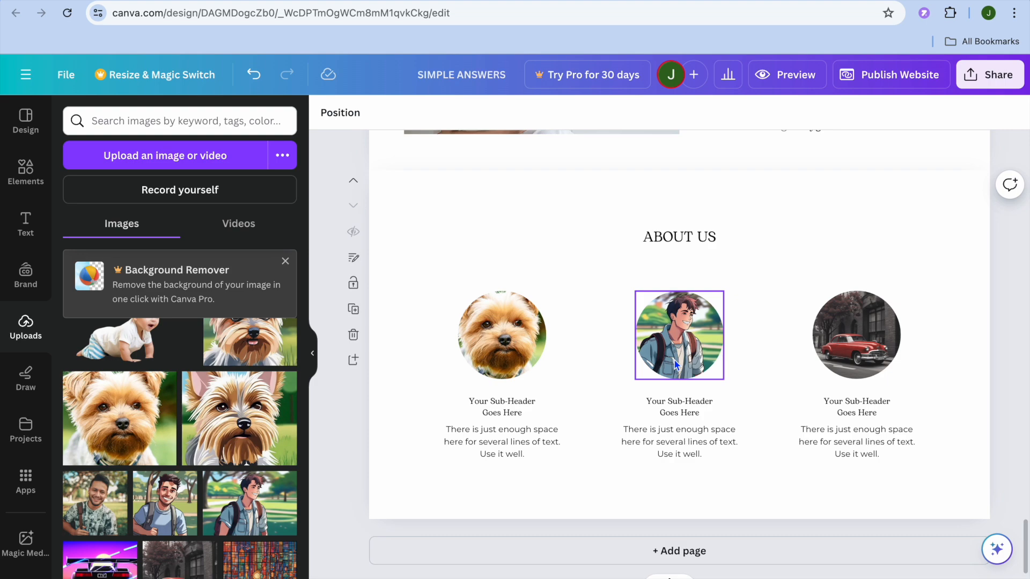
{"action": "left_click", "coordinate": [508, 413]}
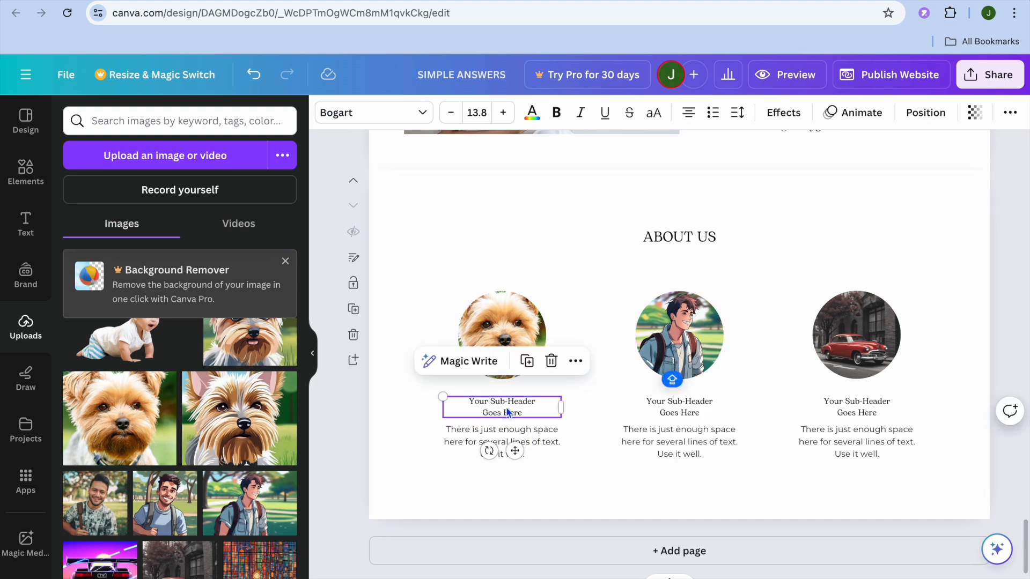
{"action": "left_click", "coordinate": [606, 388]}
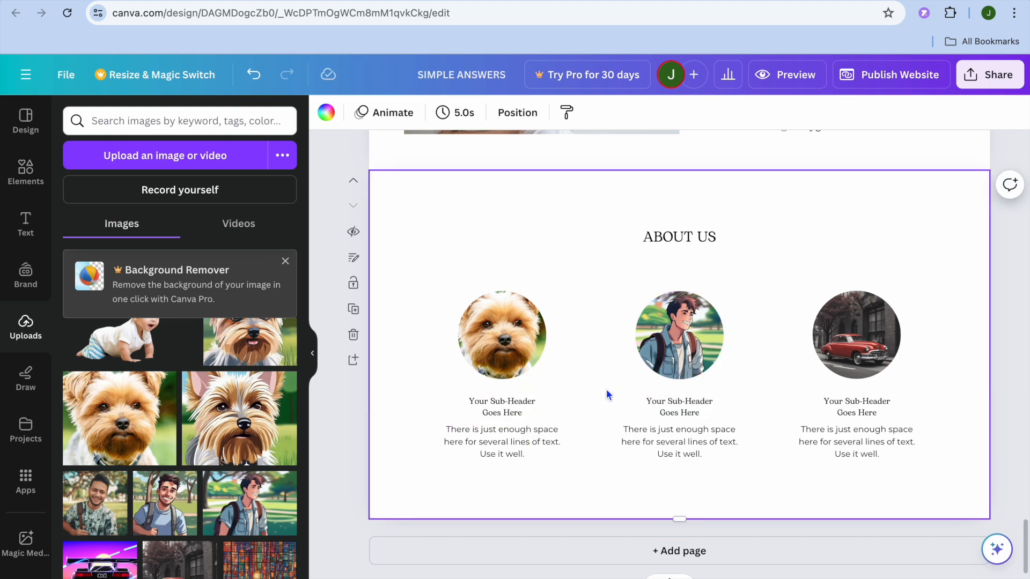
Link the dog image on the About Us page to the document page "5 - BRAND IDENTITY"
{"action": "left_click", "coordinate": [510, 342]}
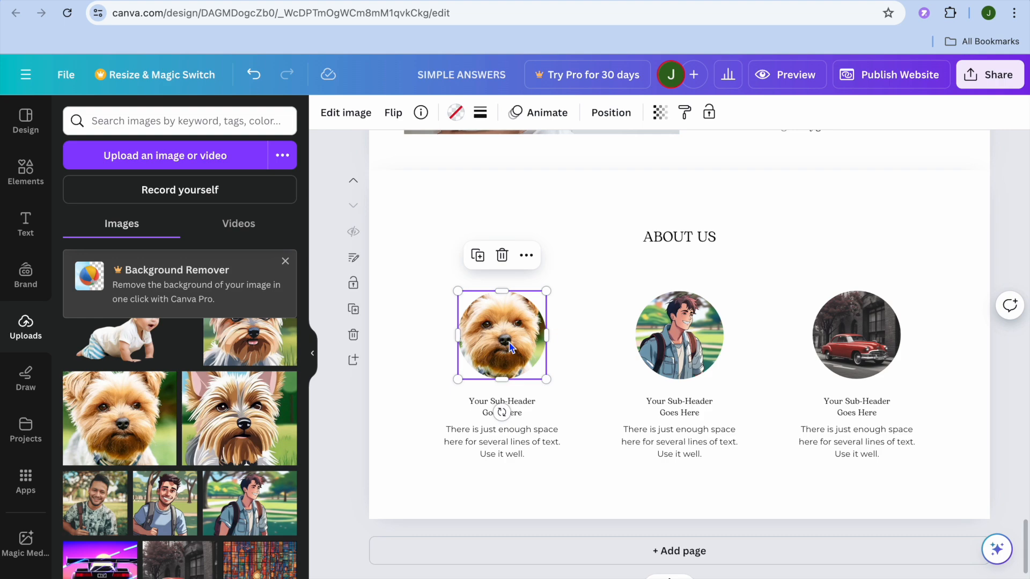
{"action": "left_click", "coordinate": [527, 256]}
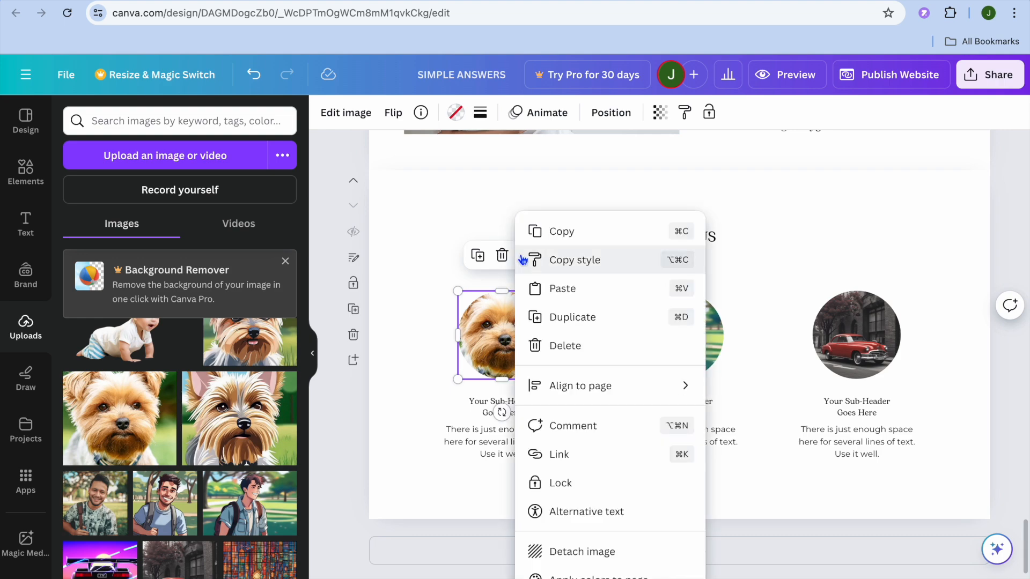
{"action": "left_click", "coordinate": [607, 466]}
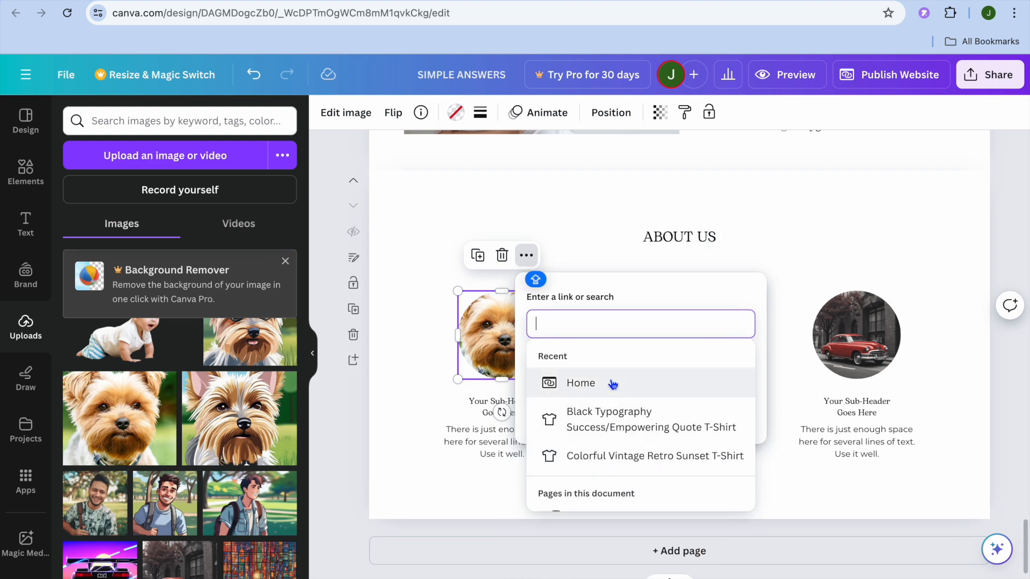
{"action": "scroll", "coordinate": [613, 384], "scroll_direction": "down", "scroll_amount": 5}
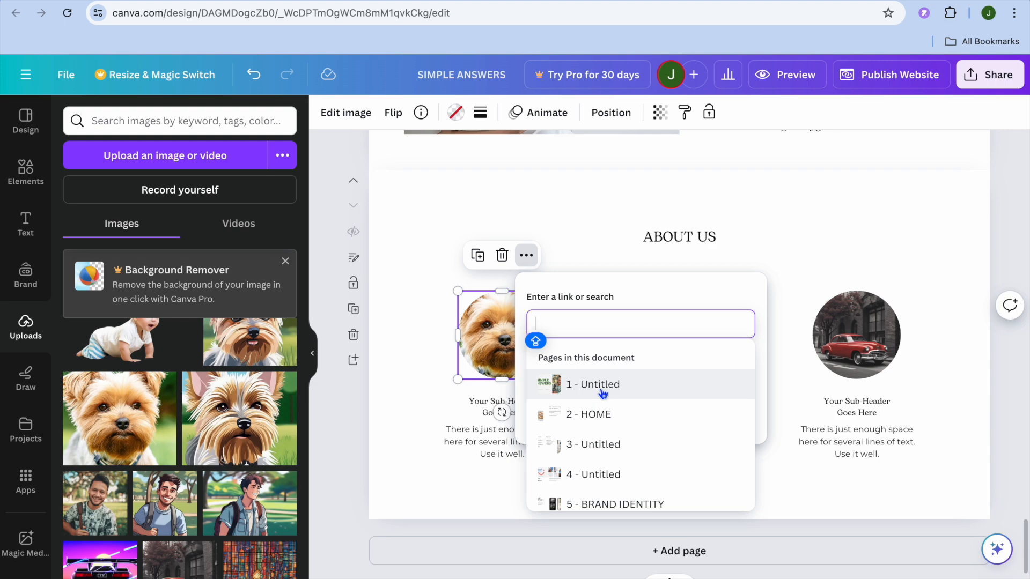
{"action": "scroll", "coordinate": [628, 426], "scroll_direction": "down", "scroll_amount": 2}
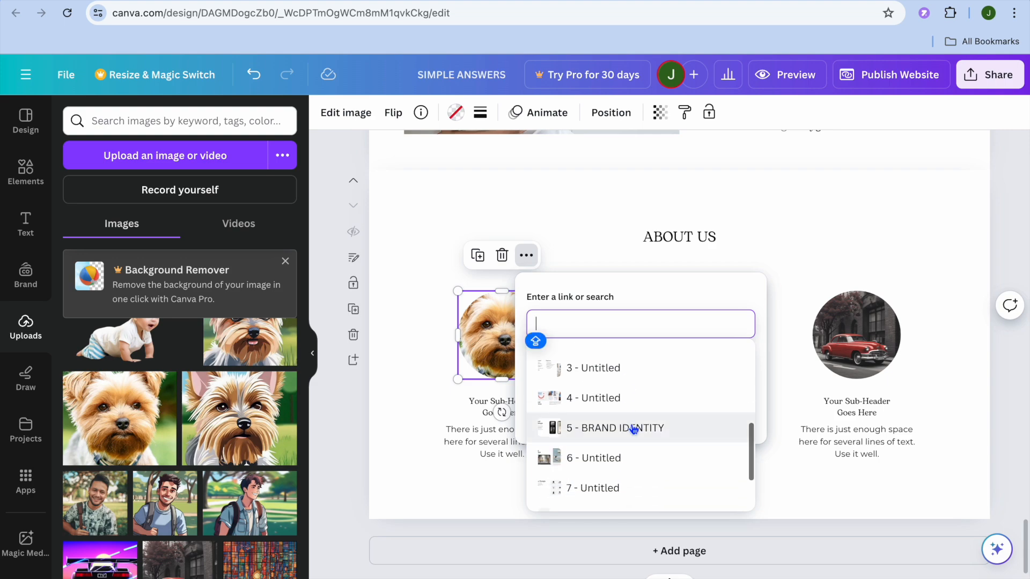
{"action": "left_click", "coordinate": [631, 428]}
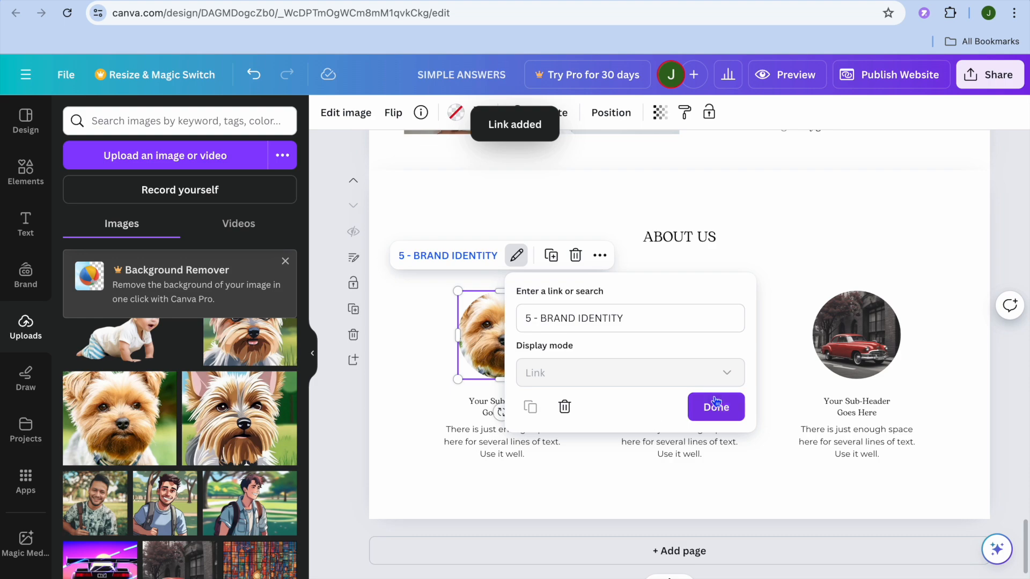
{"action": "left_click", "coordinate": [715, 407]}
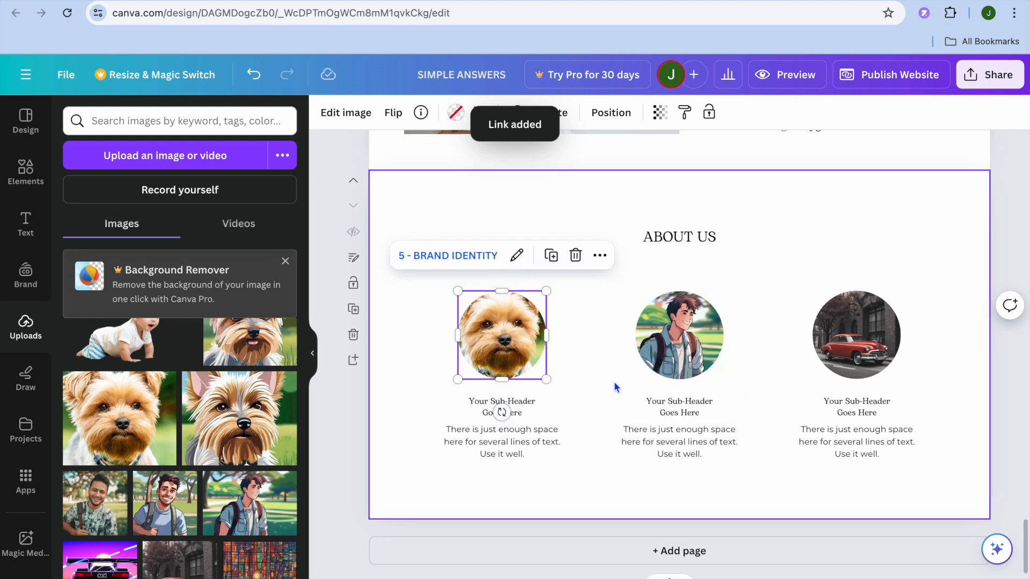
Link the middle image of the young man to the document page "3 - Untitled"
{"action": "left_click", "coordinate": [693, 367]}
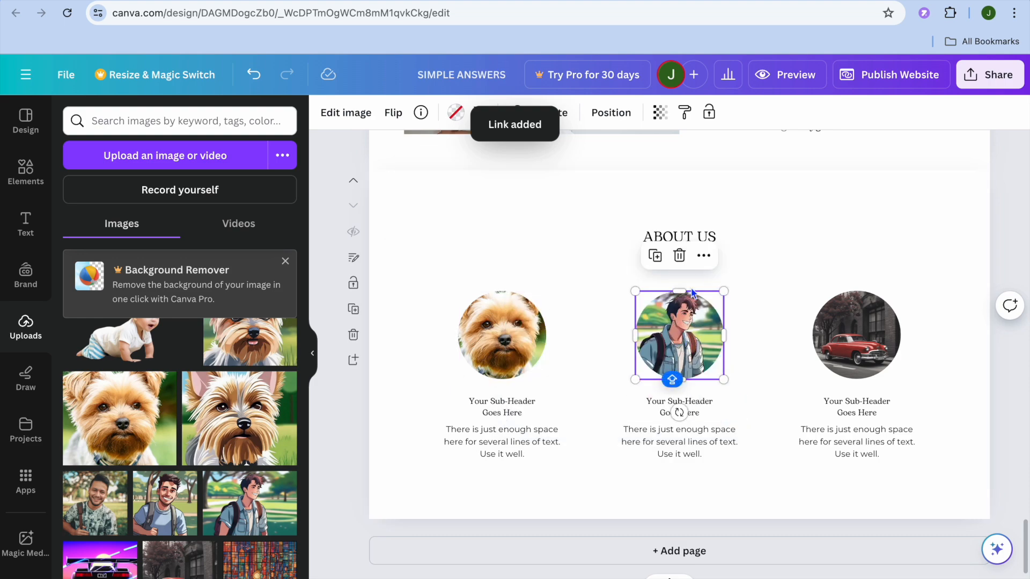
{"action": "left_click", "coordinate": [704, 256]}
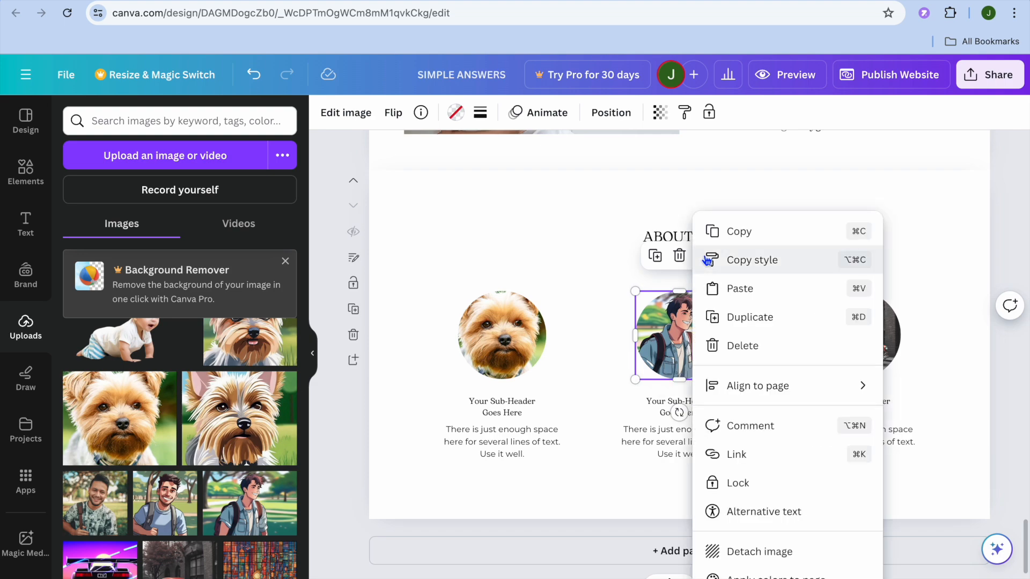
{"action": "left_click", "coordinate": [781, 453]}
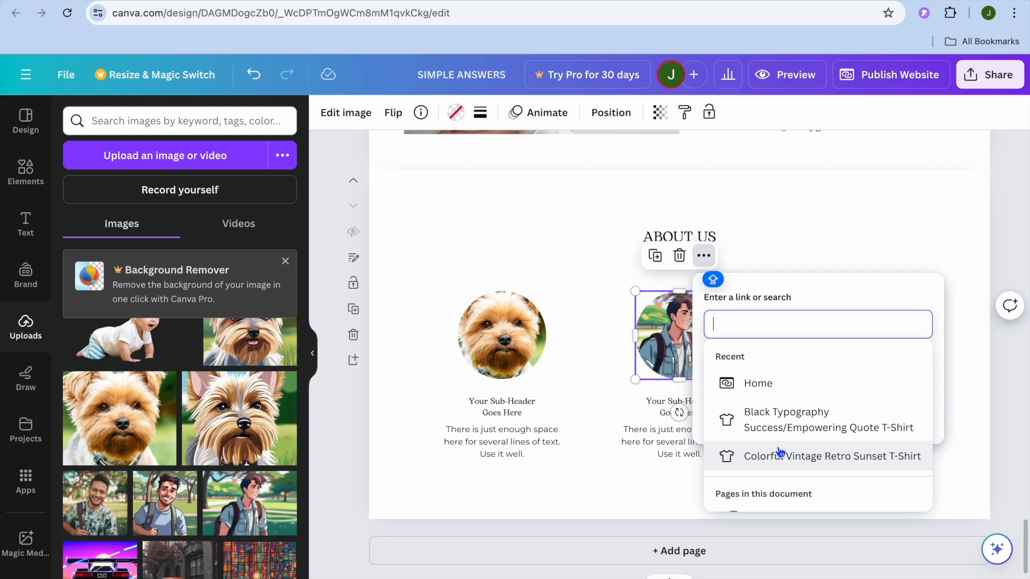
{"action": "scroll", "coordinate": [780, 453], "scroll_direction": "down", "scroll_amount": 5}
{"action": "scroll", "coordinate": [780, 453], "scroll_direction": "up", "scroll_amount": 1}
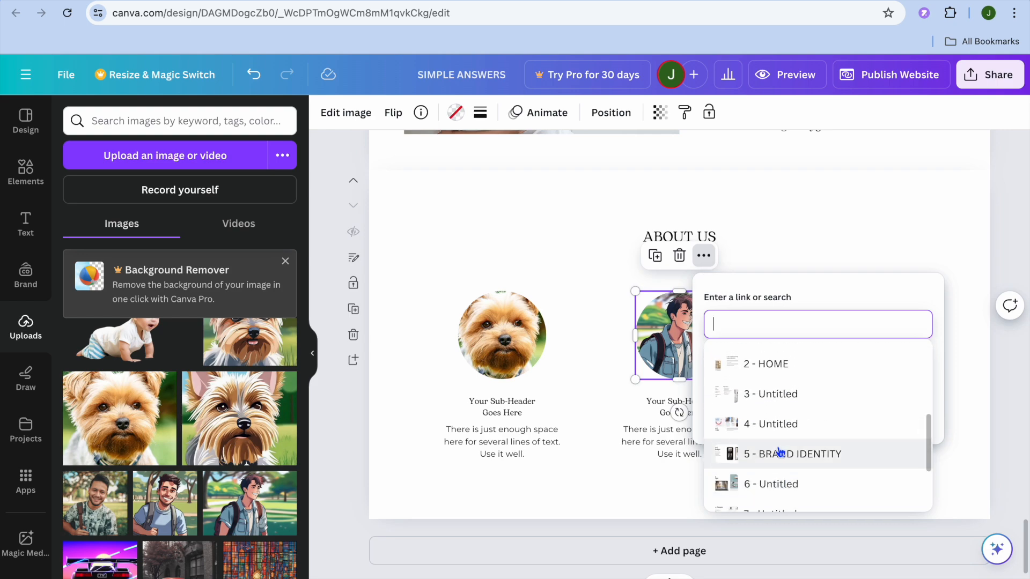
{"action": "left_click", "coordinate": [773, 394]}
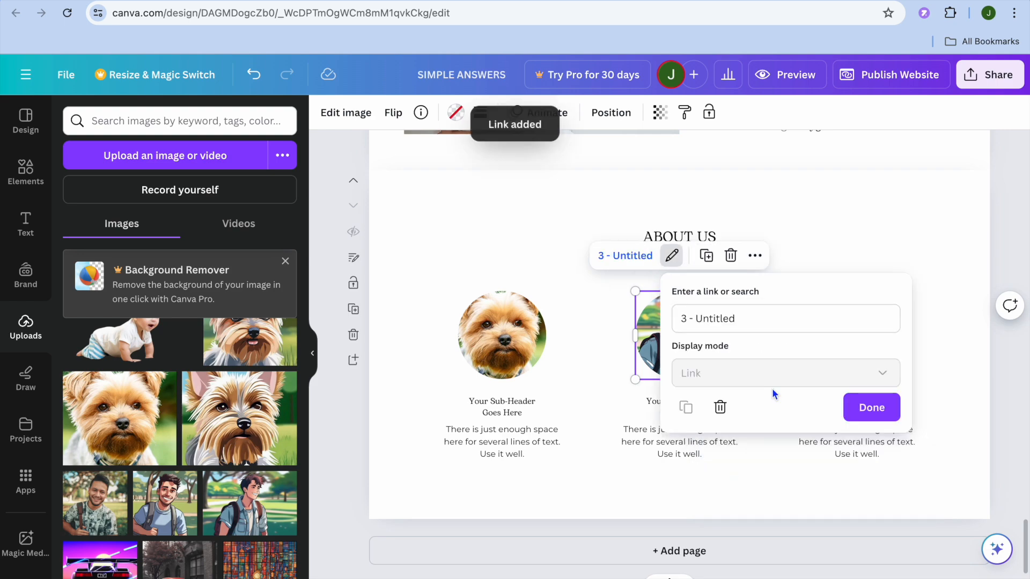
{"action": "left_click", "coordinate": [870, 406]}
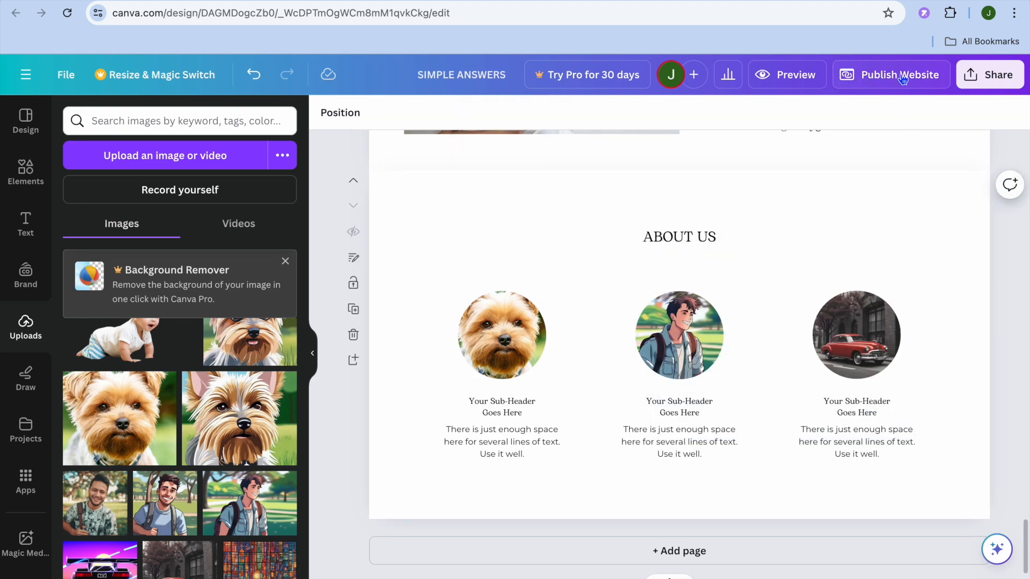
Preview the website in desktop view, checking the BRAND IDENTITY navigation entry and the About Us image links, and return to the editor
{"action": "left_click", "coordinate": [790, 82]}
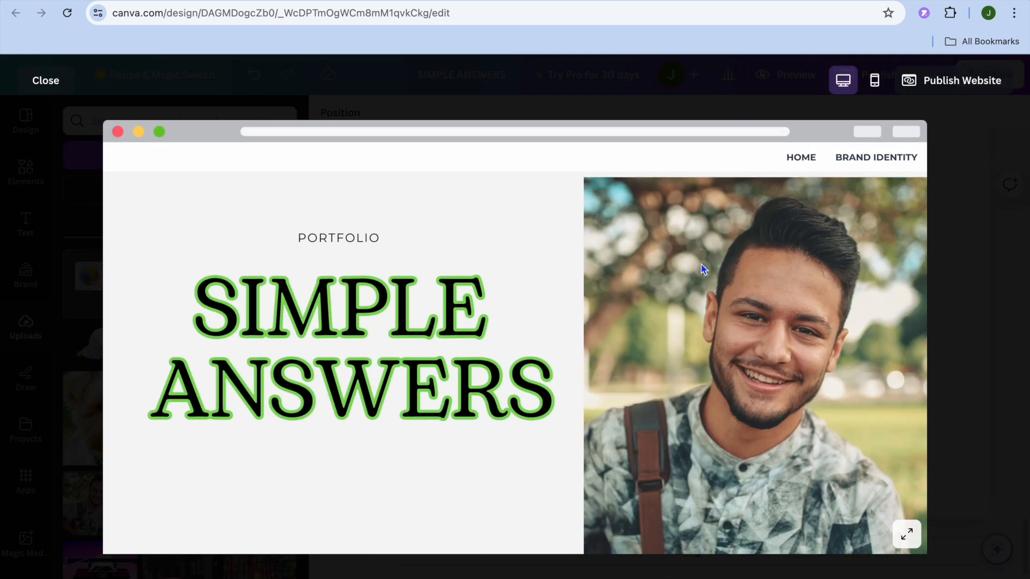
{"action": "scroll", "coordinate": [688, 303], "scroll_direction": "down", "scroll_amount": 20}
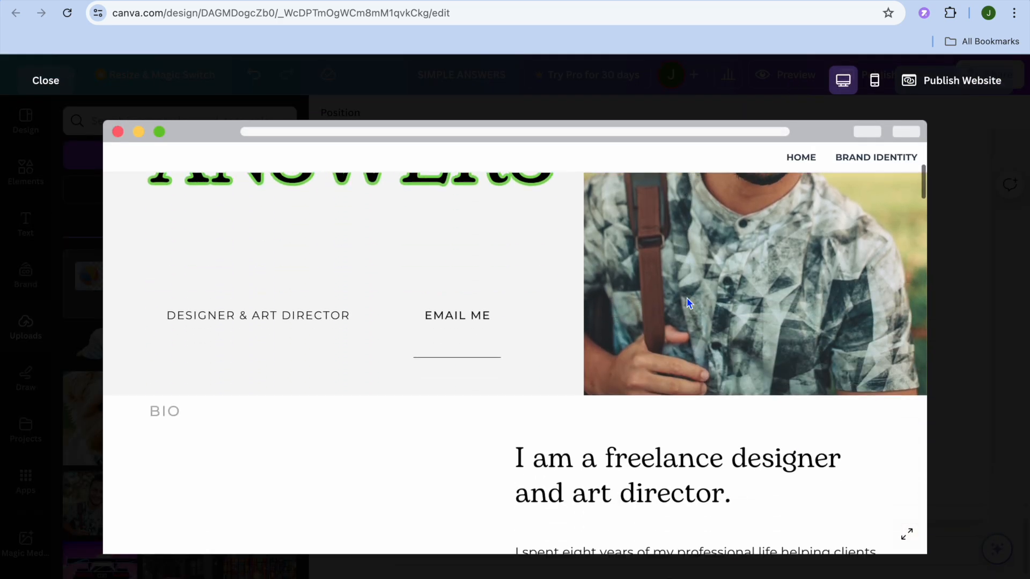
{"action": "scroll", "coordinate": [688, 304], "scroll_direction": "down", "scroll_amount": 15}
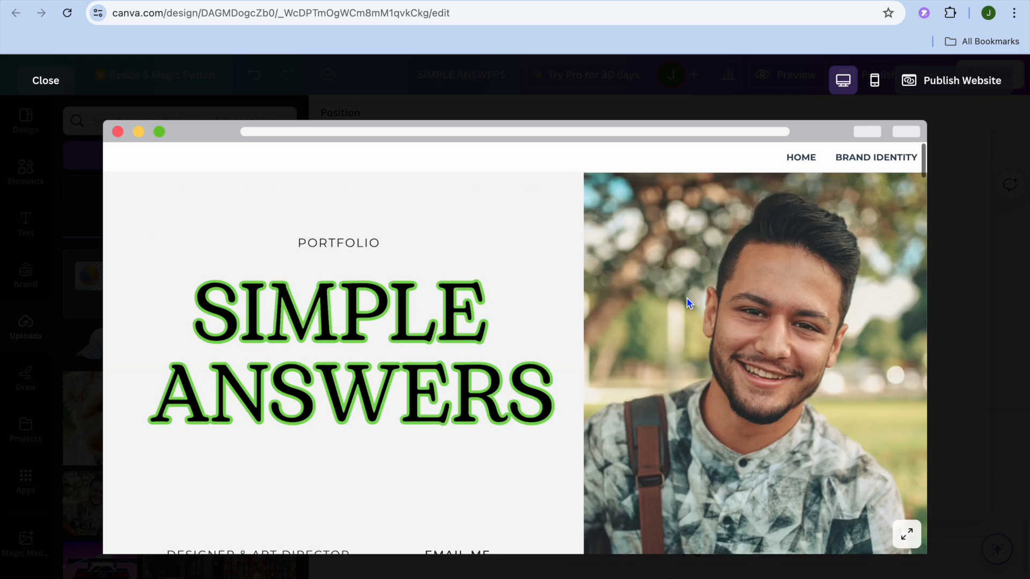
{"action": "left_click", "coordinate": [892, 159]}
{"action": "scroll", "coordinate": [717, 290], "scroll_direction": "down", "scroll_amount": 15}
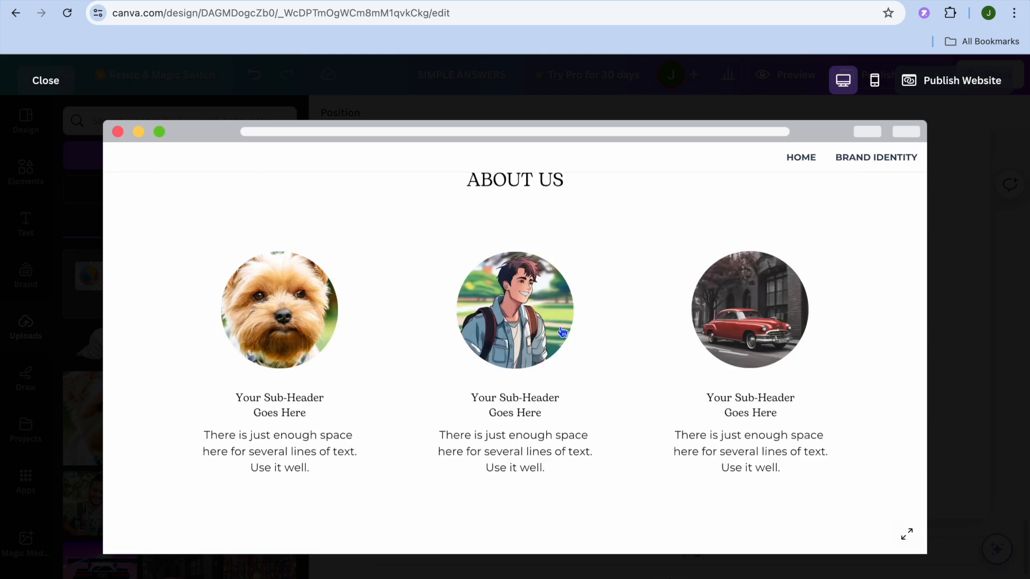
{"action": "scroll", "coordinate": [511, 317], "scroll_direction": "up", "scroll_amount": 10}
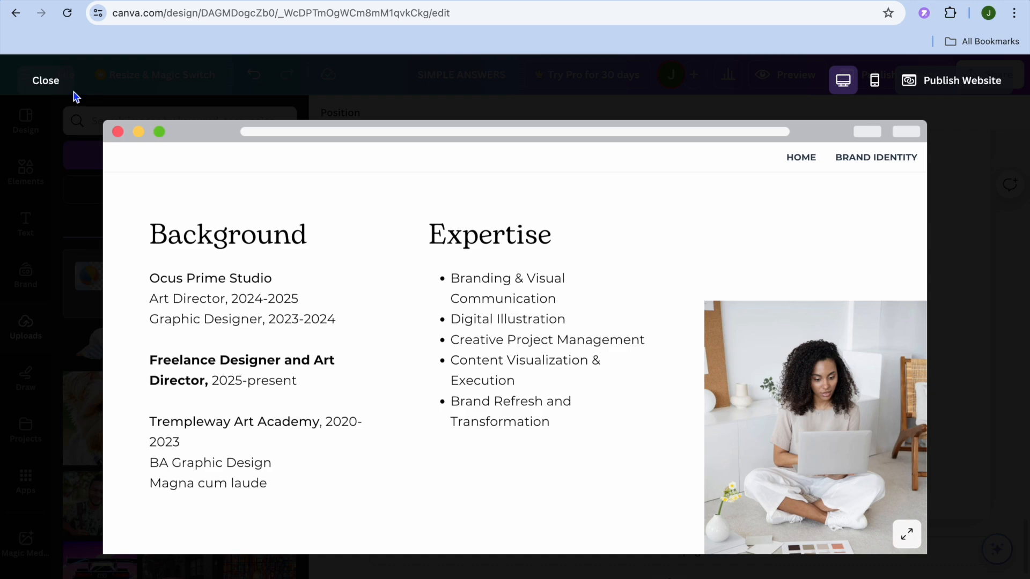
{"action": "left_click", "coordinate": [54, 87]}
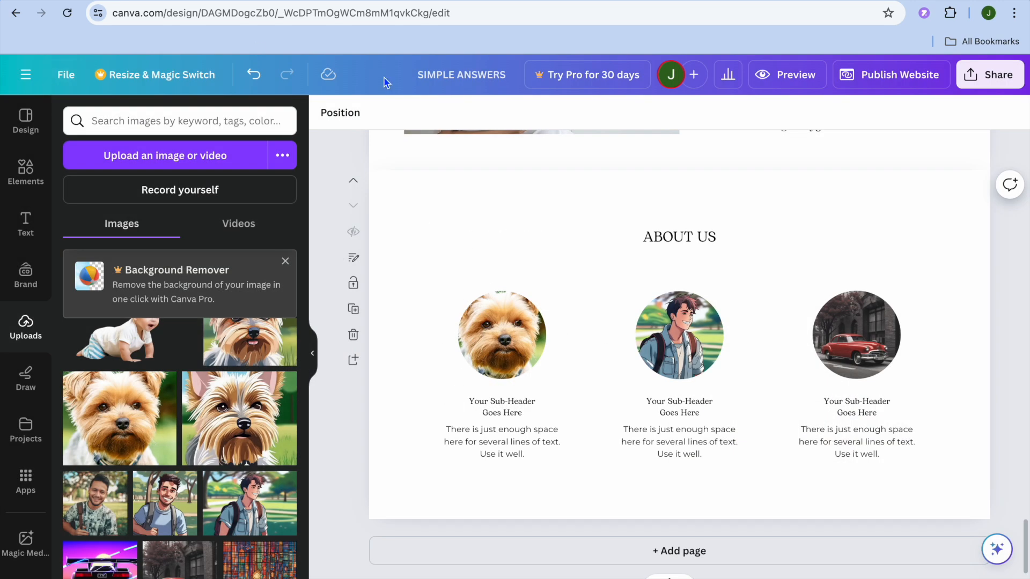